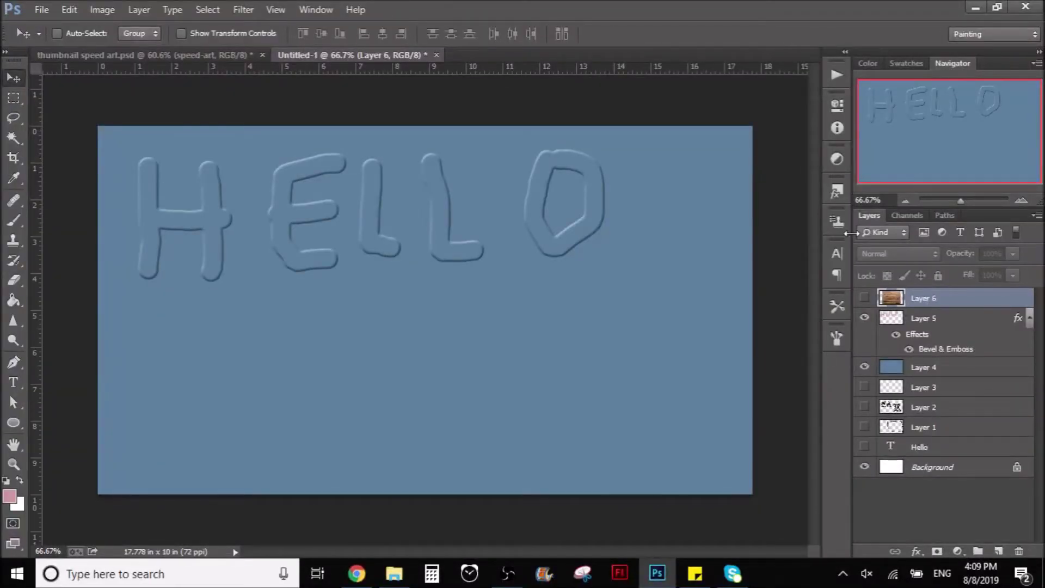
- On Layer 5, brush the letters of 'Hello' below HELLO
left_click(935, 325)
key("b")
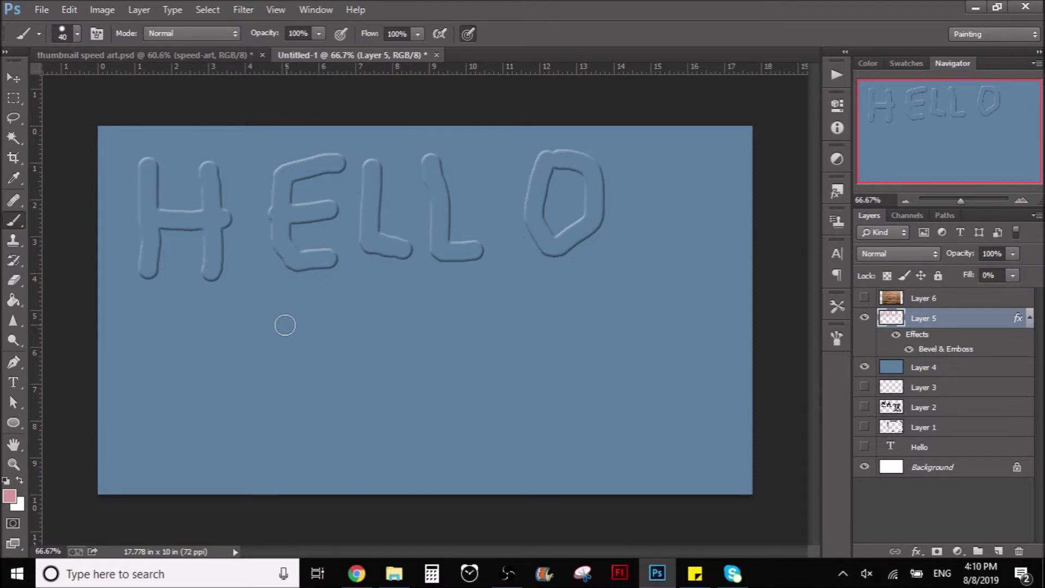
left_click_drag(240, 368, 346, 362)
left_click_drag(408, 329, 394, 405)
left_click_drag(446, 331, 466, 422)
left_click_drag(490, 343, 522, 430)
mouse_move(544, 353)
left_mouse_down()
mouse_move(553, 419)
mouse_move(551, 359)
left_mouse_up()
- Paint two vertical marks with a curved stroke beneath them, plus a small stroke after HELLO
left_click_drag(665, 306, 669, 360)
left_click_drag(718, 306, 724, 362)
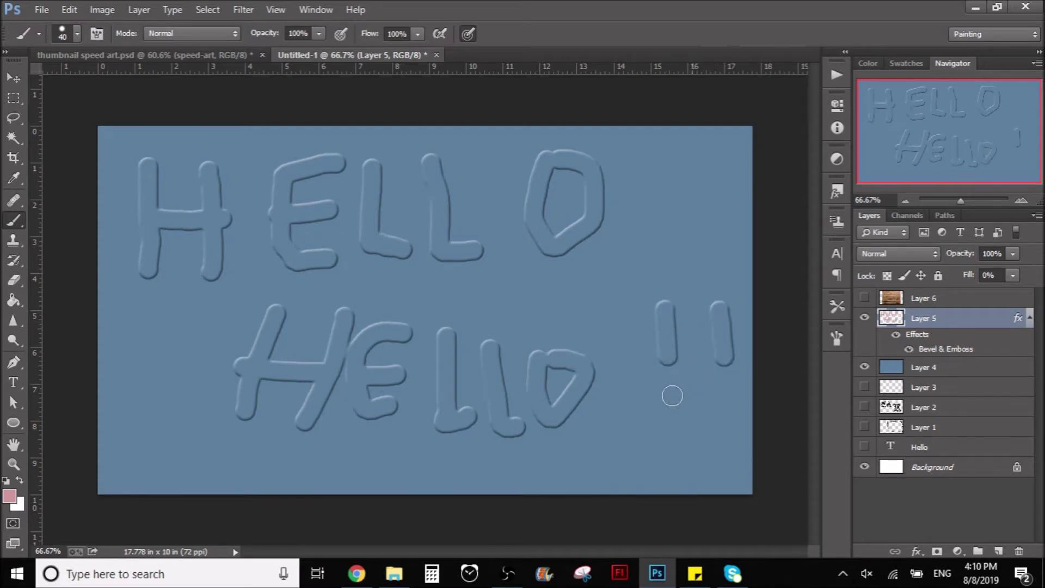
mouse_move(633, 383)
left_mouse_down()
mouse_move(656, 433)
mouse_move(726, 425)
mouse_move(740, 406)
left_mouse_up()
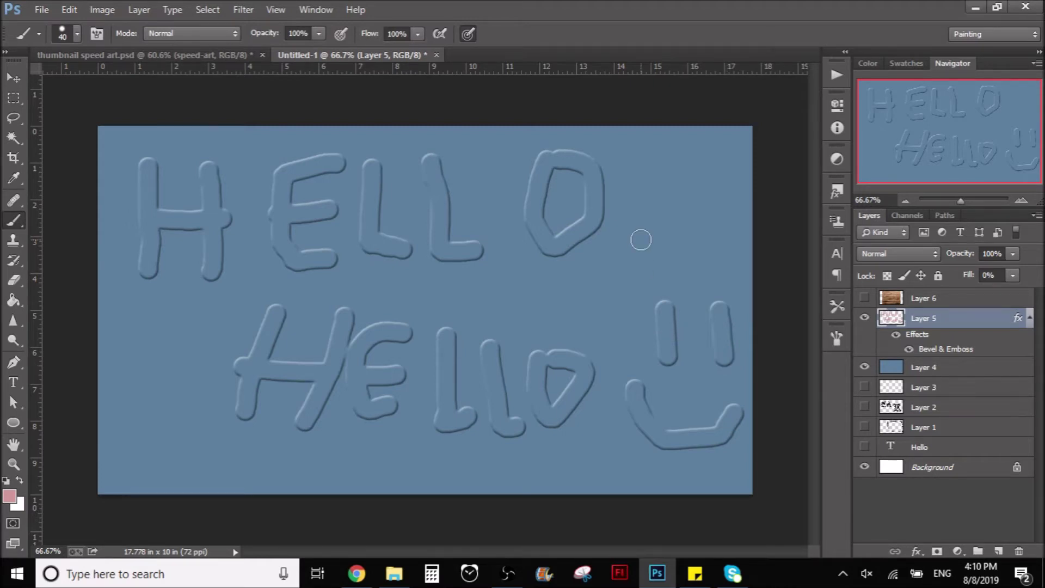
left_click_drag(666, 220, 635, 265)
- Add a dot, show wood Layer 6 and move it below Layer 5
left_click(703, 185)
left_click(864, 298)
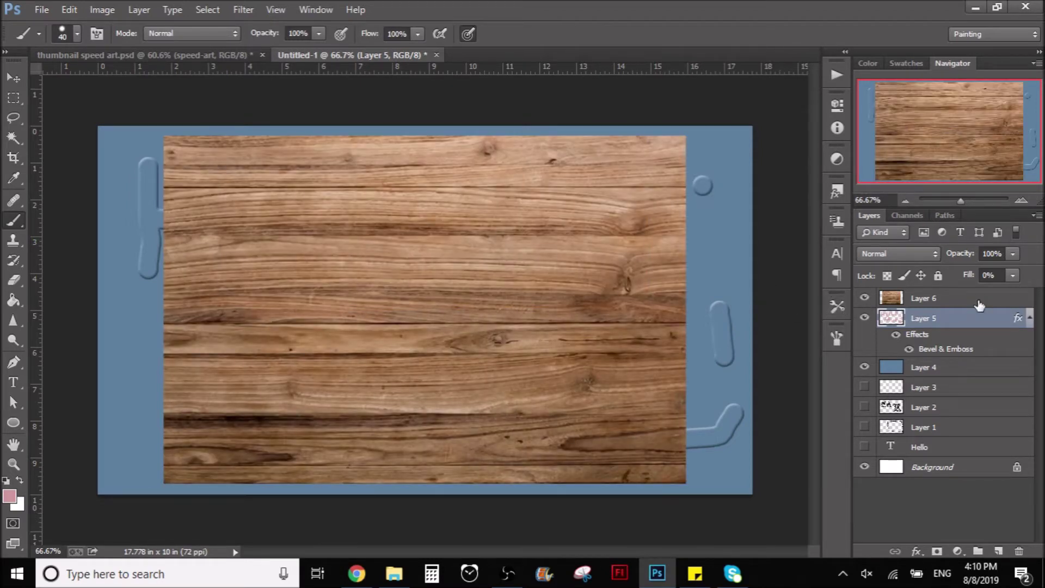
left_click_drag(980, 305, 969, 356)
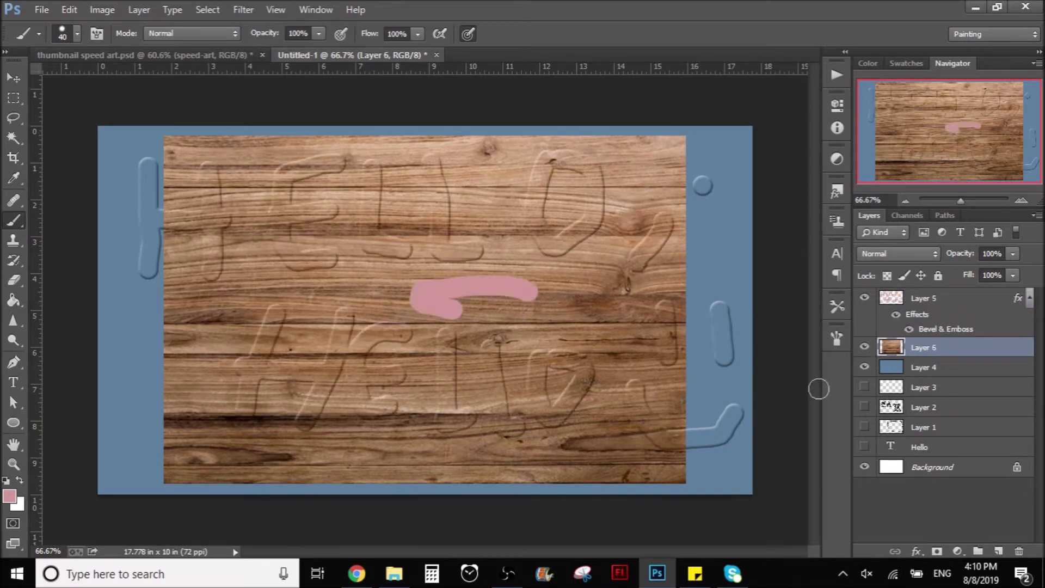
- Undo the stray wavy stroke on Layer 5 and hide Layer 5
left_click(939, 300)
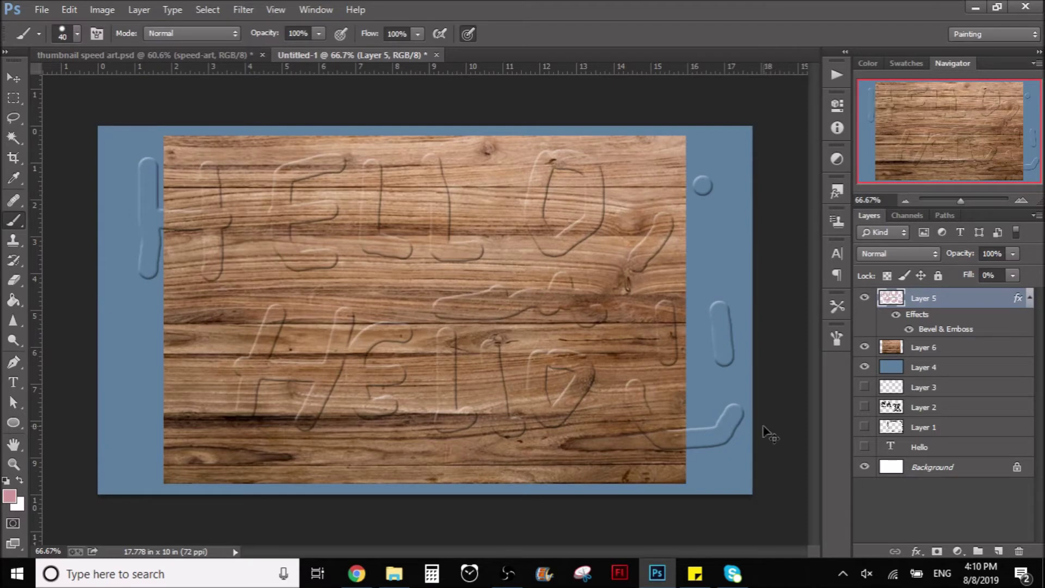
key("ctrl+z")
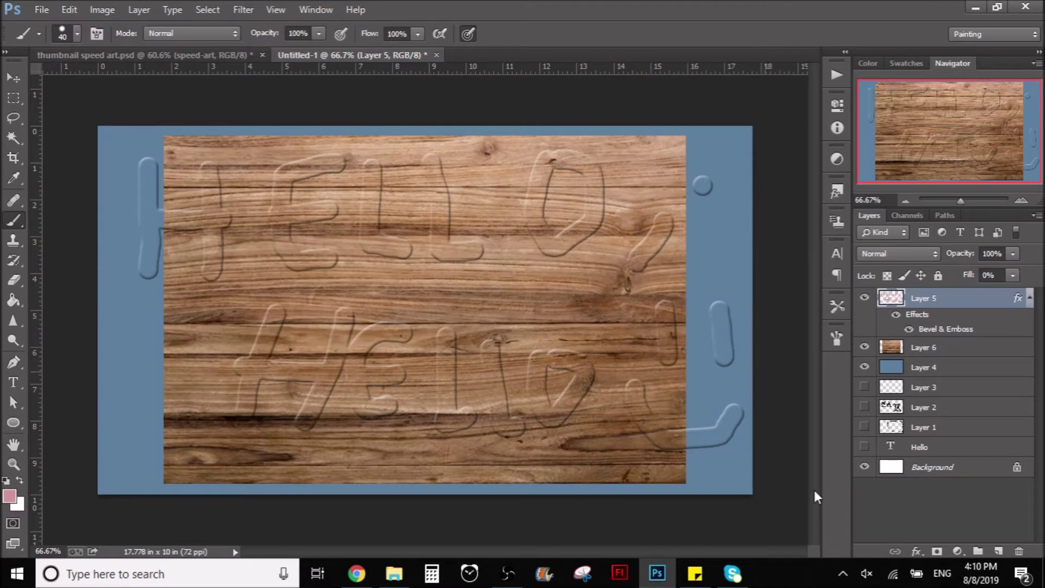
left_click(865, 298)
- Hide wood Layer 6, add new Layer 7, and set a 54 px brush with red ff0000
left_click(864, 347)
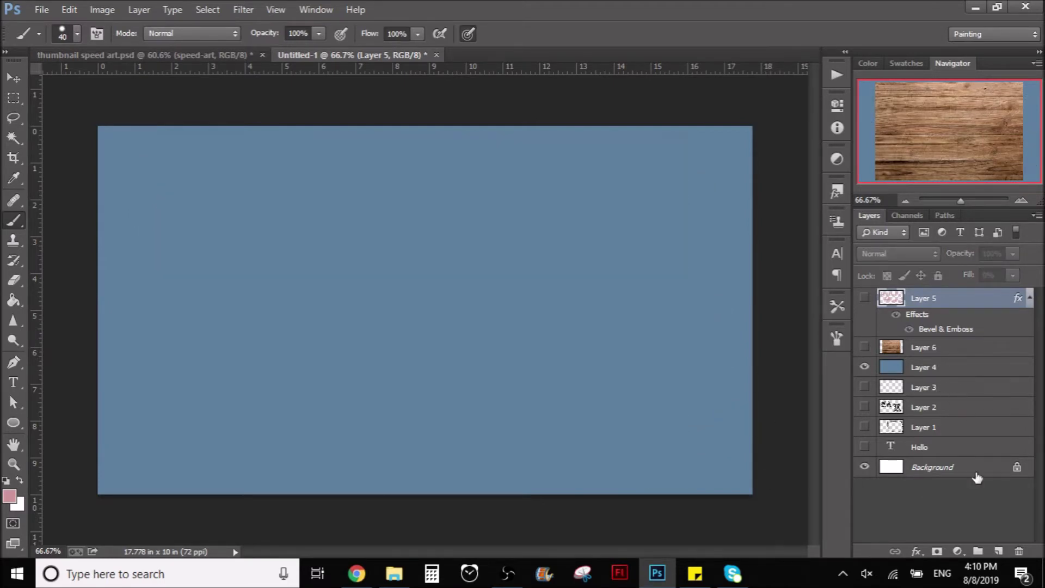
left_click(998, 551)
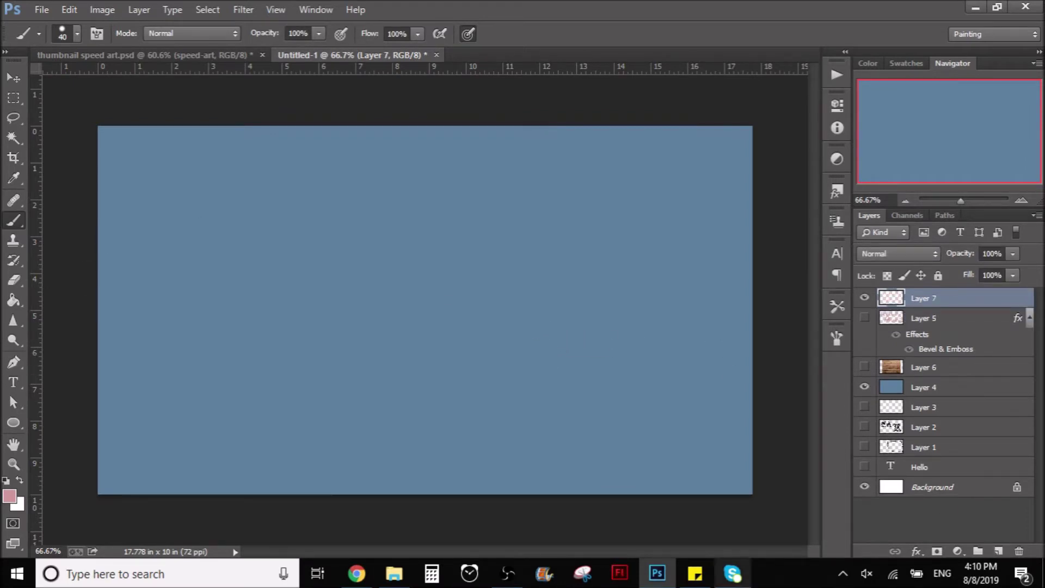
left_click(77, 33)
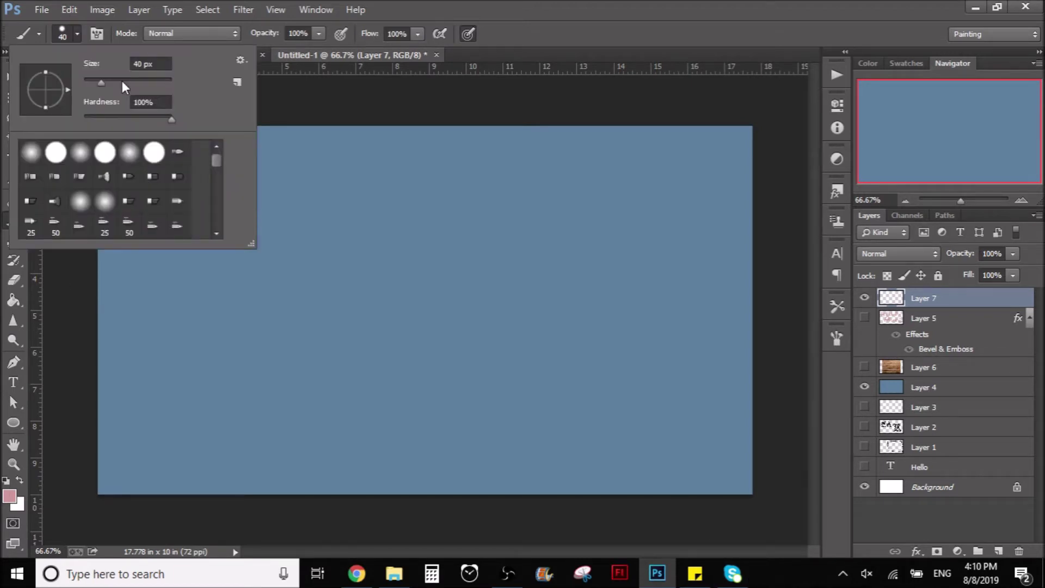
left_click_drag(101, 82, 107, 90)
left_click(19, 501)
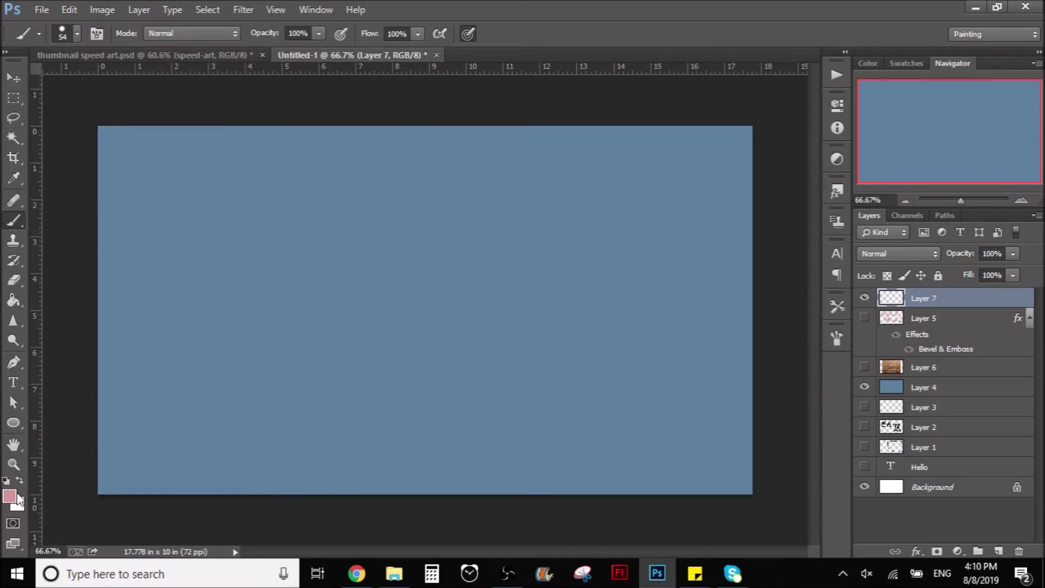
left_click(10, 496)
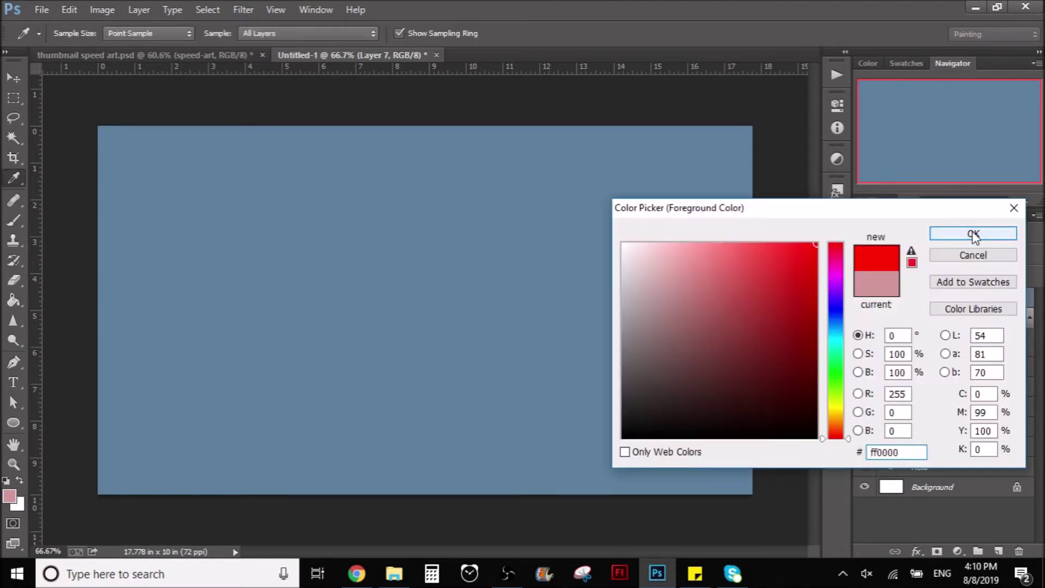
left_click(974, 231)
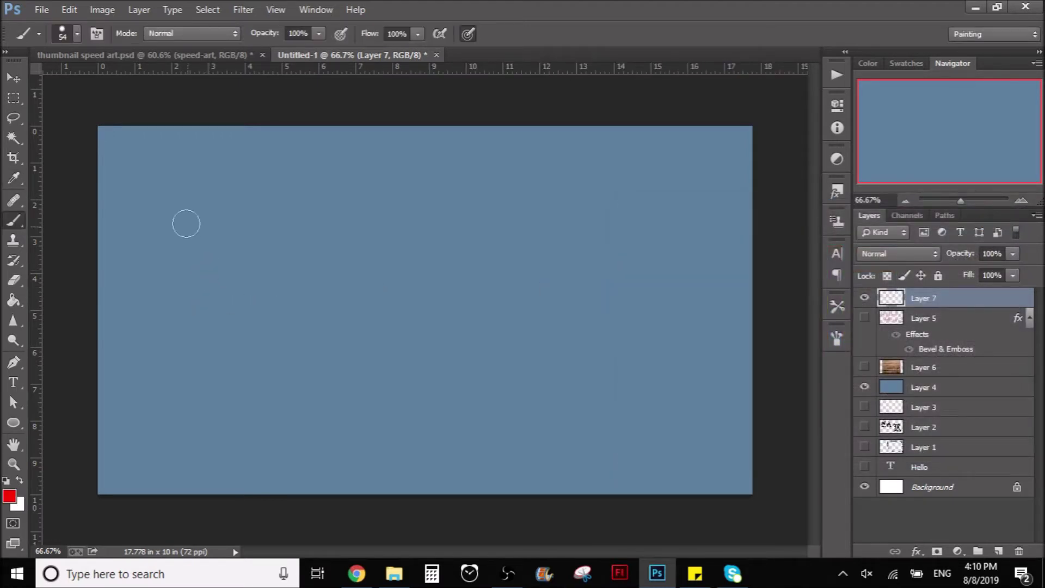
- Paint a thick red circle, two eyes and a curved smile on Layer 7
left_click_drag(171, 179, 140, 292)
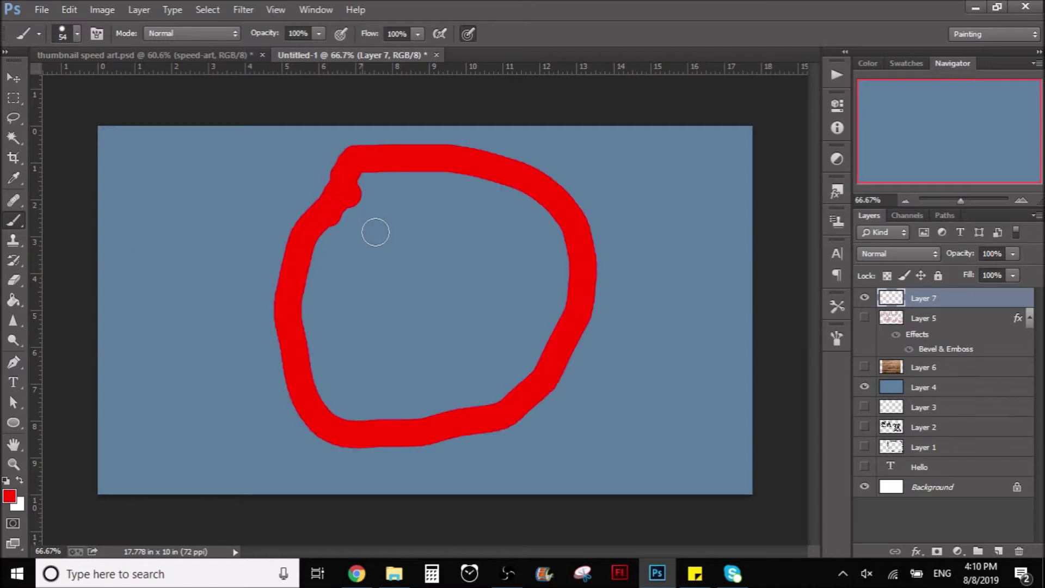
left_click_drag(373, 231, 381, 243)
left_click_drag(473, 240, 476, 243)
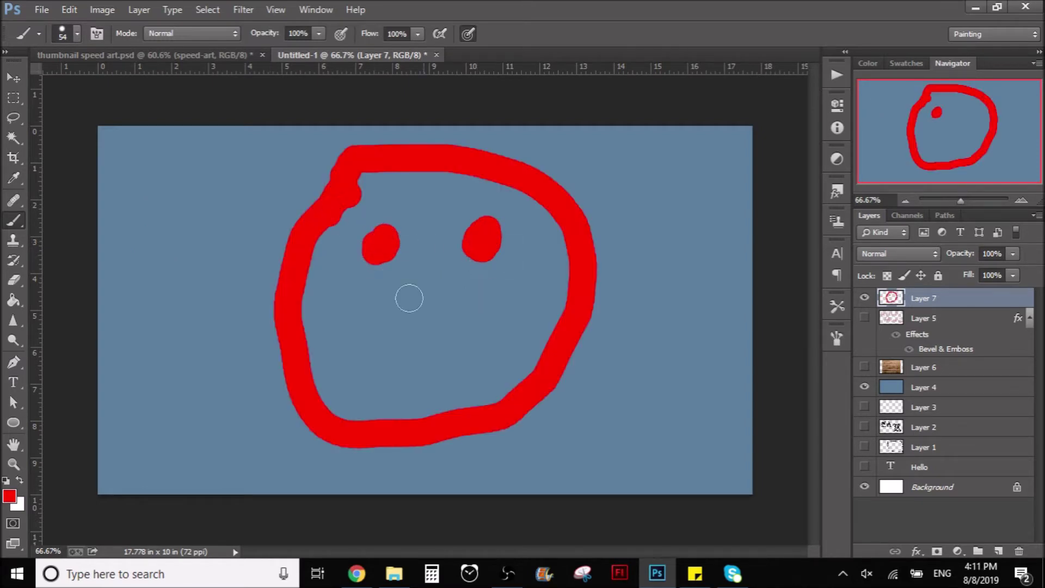
mouse_move(351, 314)
left_mouse_down()
mouse_move(361, 334)
mouse_move(444, 343)
mouse_move(485, 305)
left_mouse_up()
mouse_move(405, 343)
left_mouse_down()
mouse_move(362, 327)
mouse_move(341, 305)
left_mouse_up()
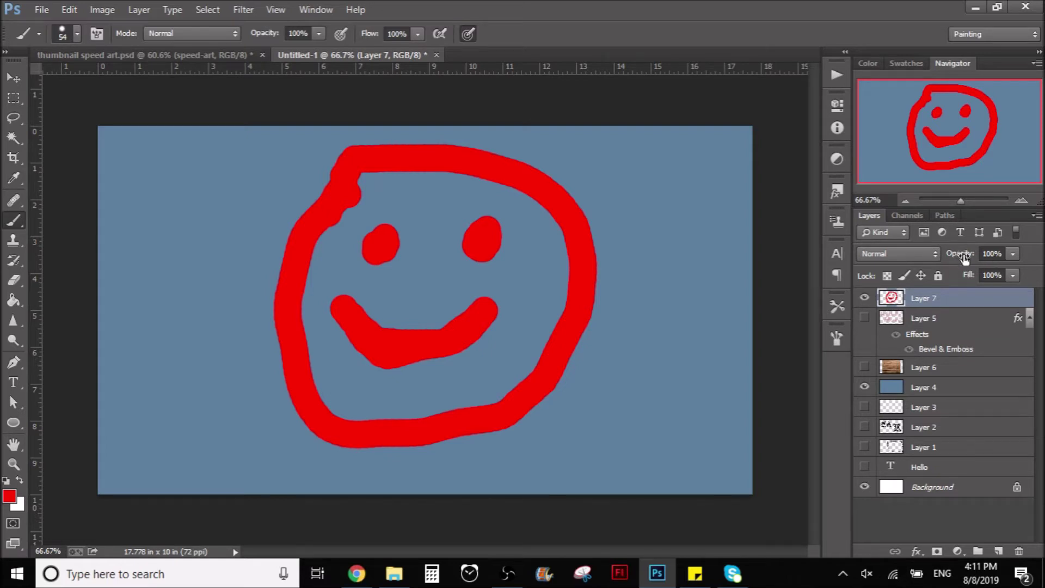
- Keep Normal blending, drop Layer 7's fill to 0% and open its Layer Style
left_click(902, 255)
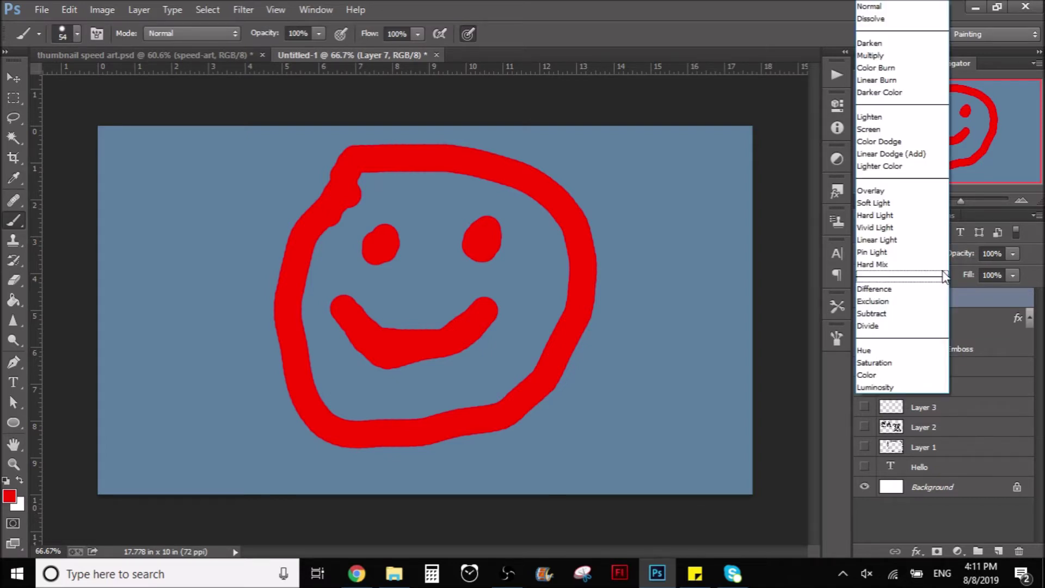
left_click(944, 277)
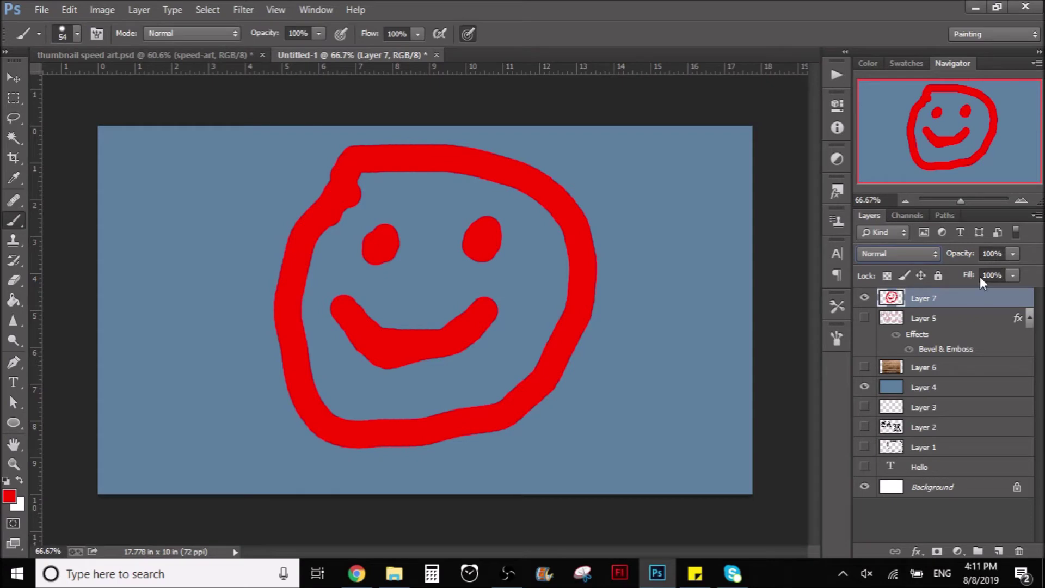
left_click(999, 275)
left_click(1013, 275)
left_click_drag(975, 294, 921, 296)
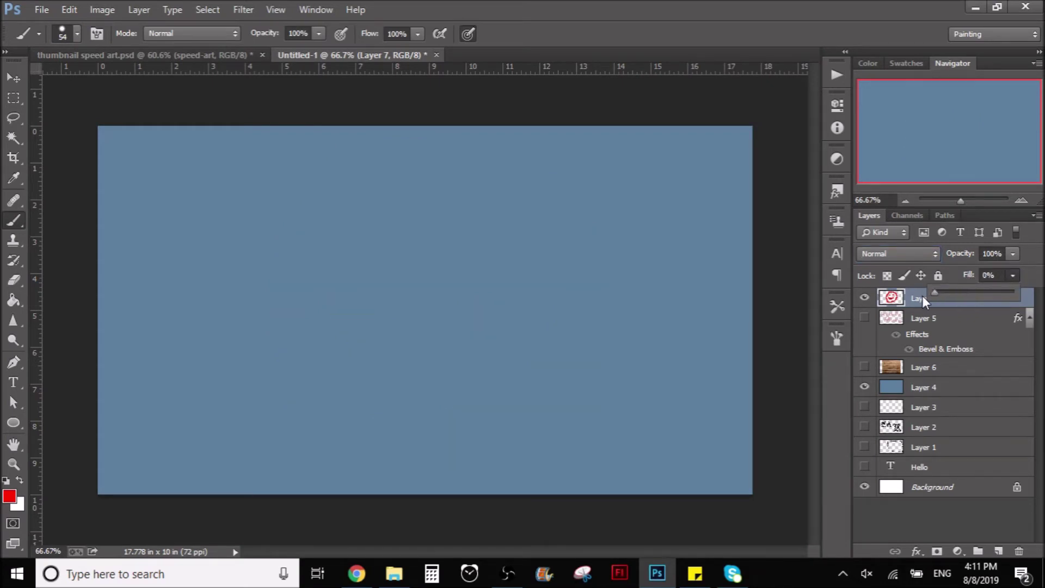
left_click(1011, 275)
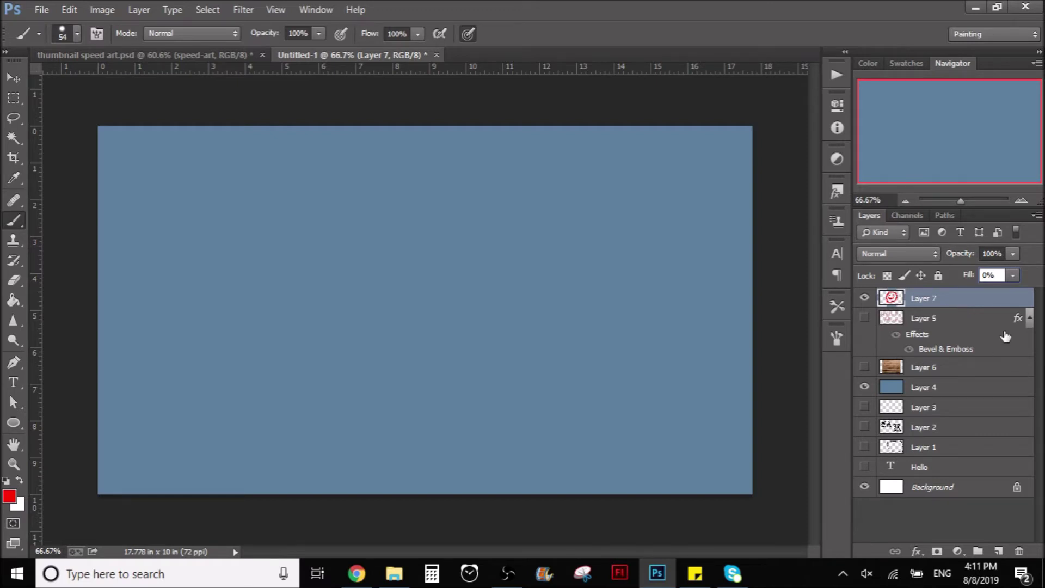
double_click(951, 305)
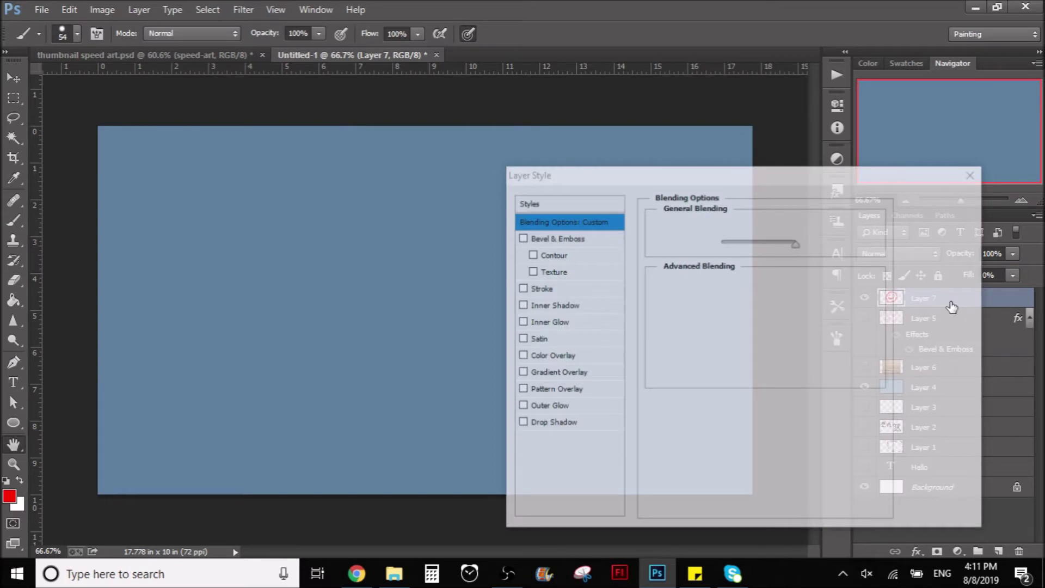
- Close and reopen Layer 7's Layer Style dialog, moving it aside, with Bevel & Emboss enabled
left_click_drag(736, 182, 735, 123)
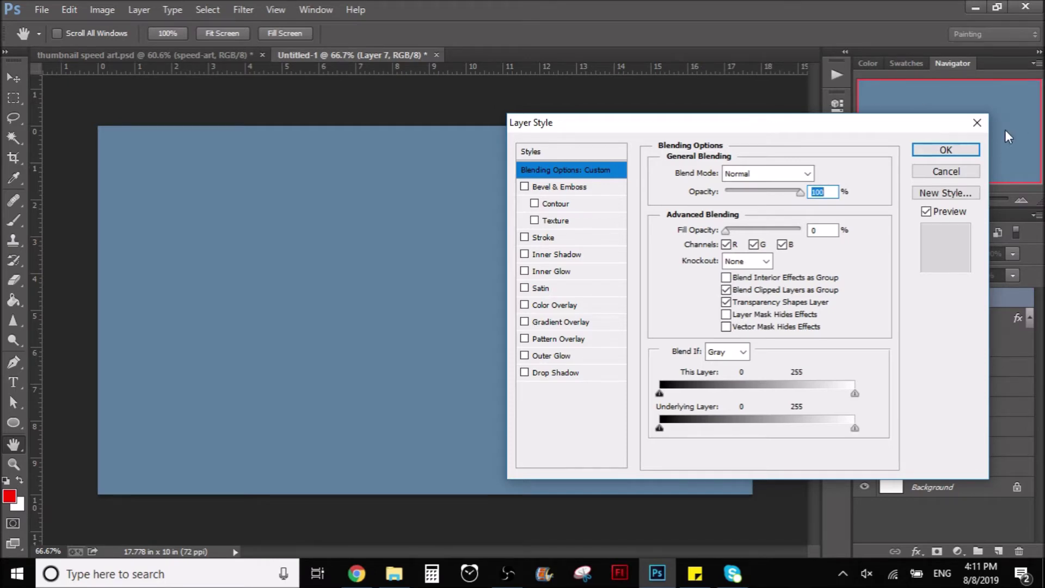
key("Return")
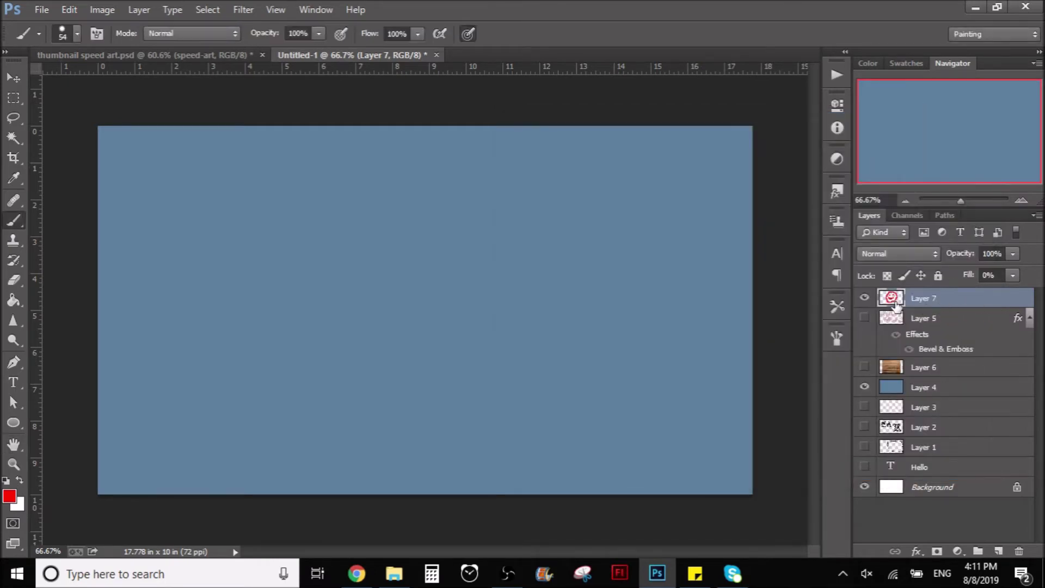
double_click(974, 303)
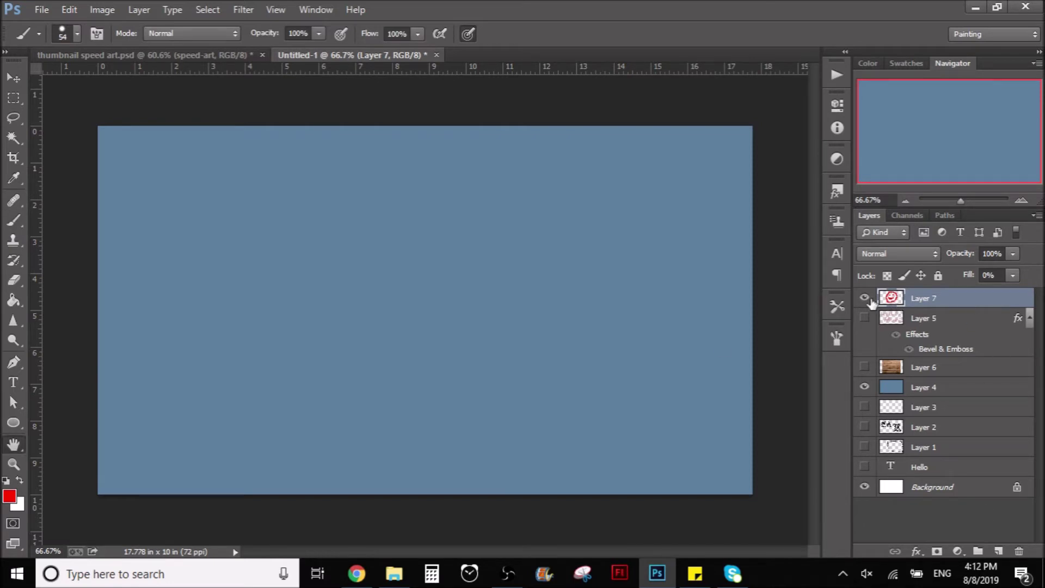
left_click_drag(679, 132, 651, 89)
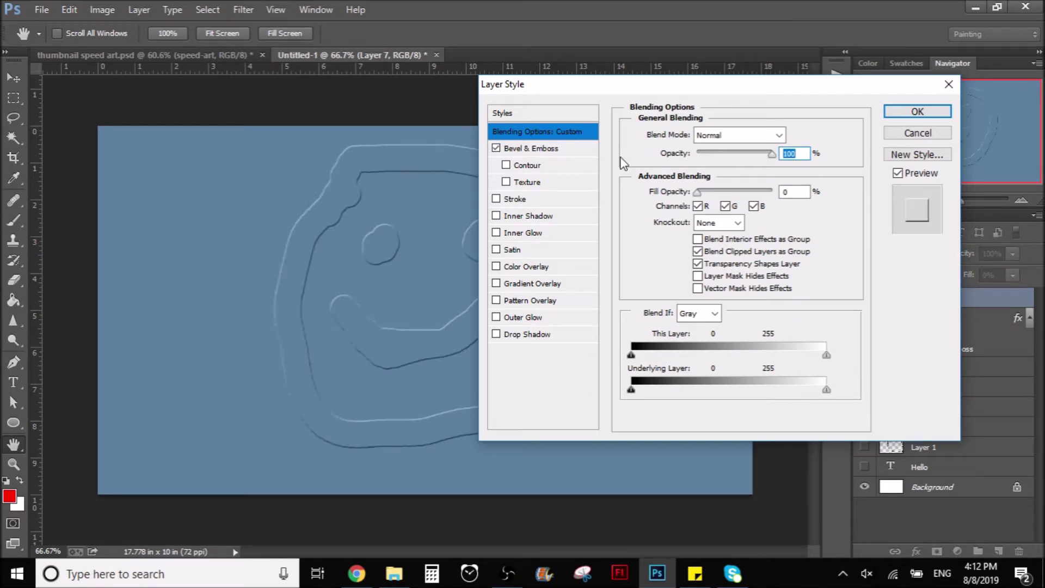
- Set the Bevel & Emboss to Depth 541%, Size 6 px and Soften 5 px
left_click_drag(621, 88, 700, 35)
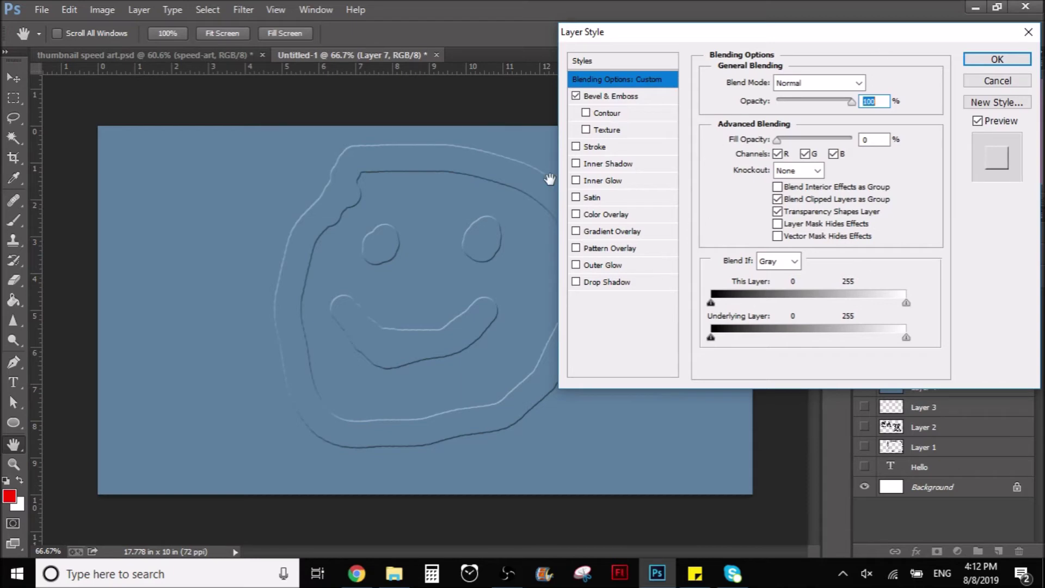
left_click(634, 99)
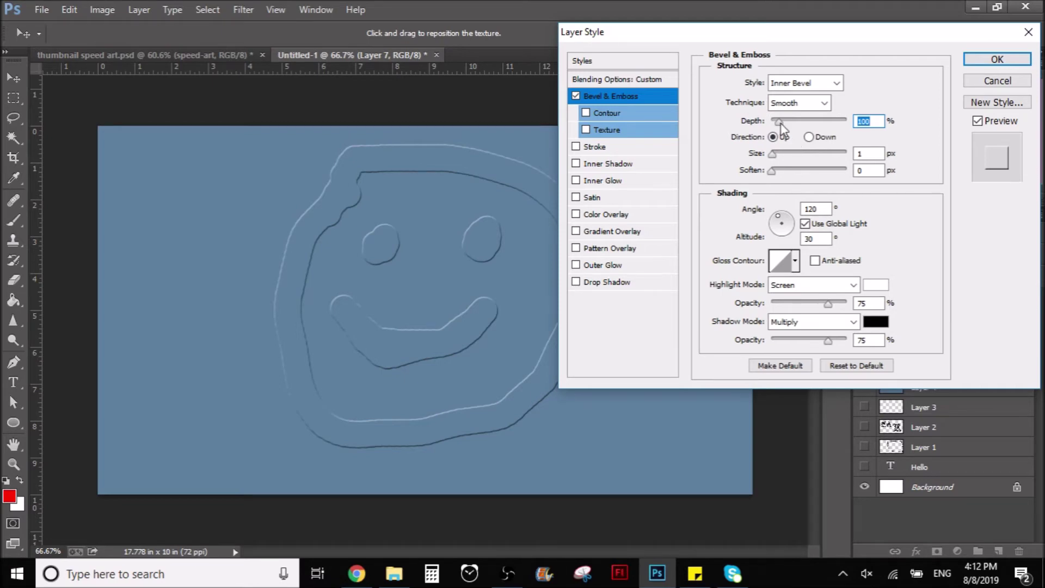
left_click(812, 120)
left_click(798, 170)
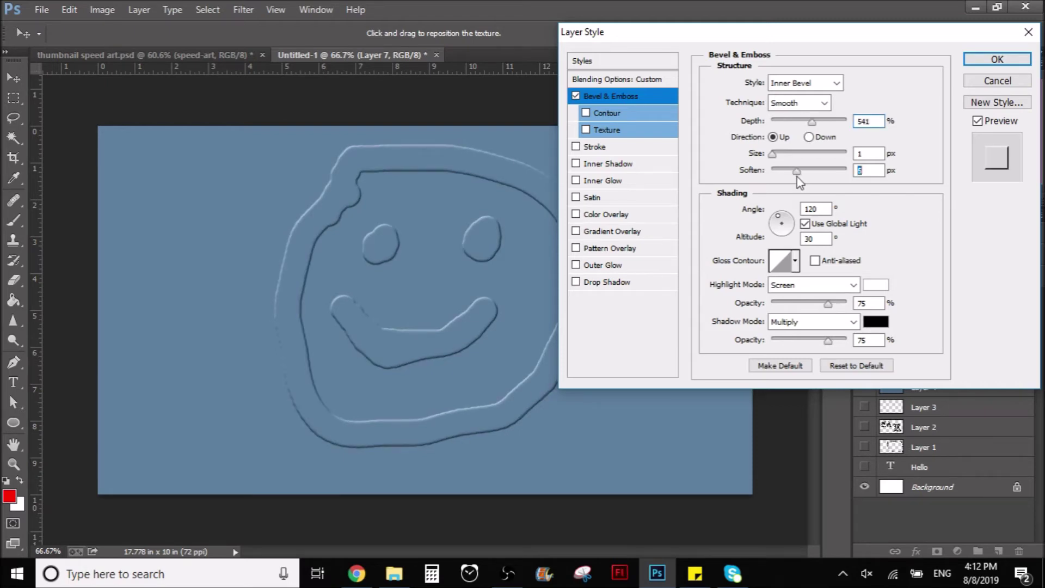
mouse_move(797, 171)
left_mouse_down()
mouse_move(772, 173)
mouse_move(829, 178)
mouse_move(795, 180)
mouse_move(796, 164)
left_mouse_up()
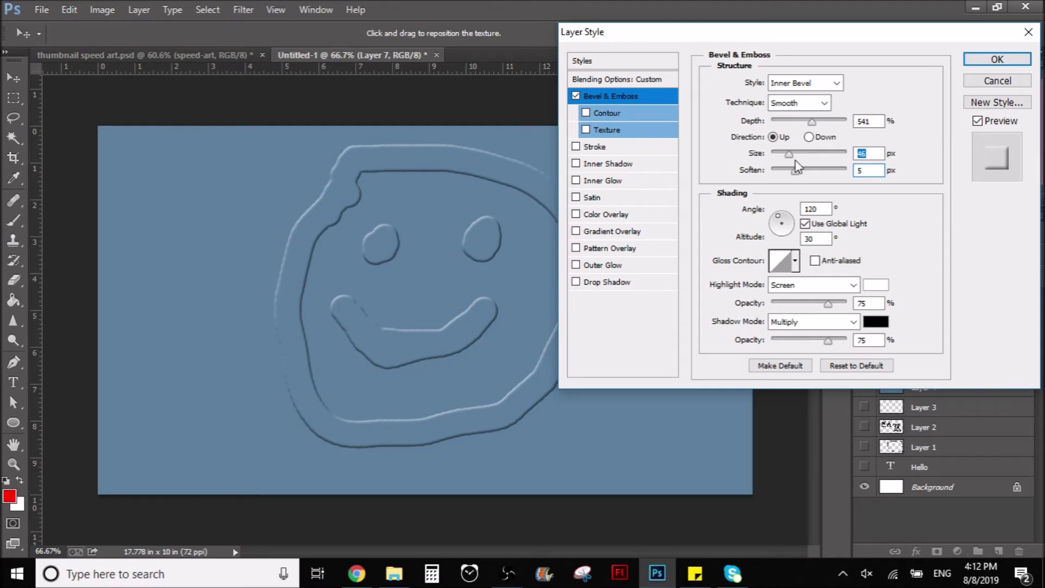
left_click_drag(797, 165, 777, 159)
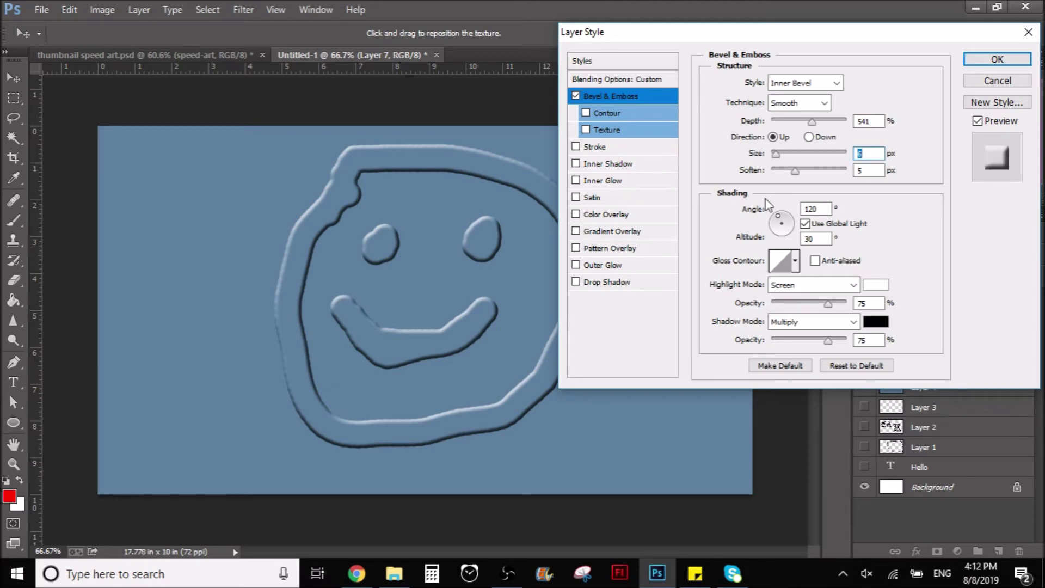
left_click(836, 83)
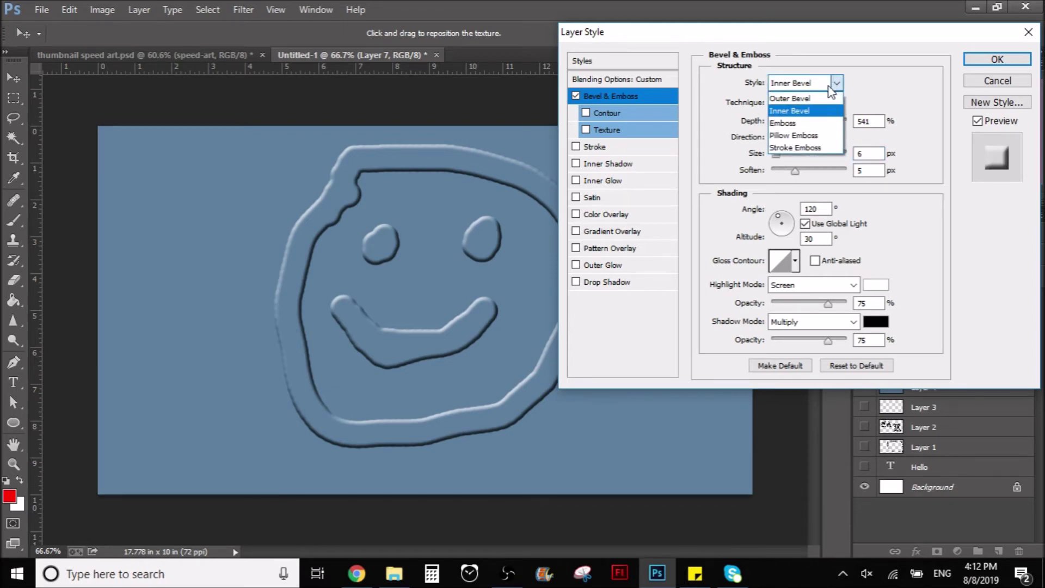
- Try the Outer Bevel, Pillow Emboss and Stroke Emboss bevel styles
left_click(794, 98)
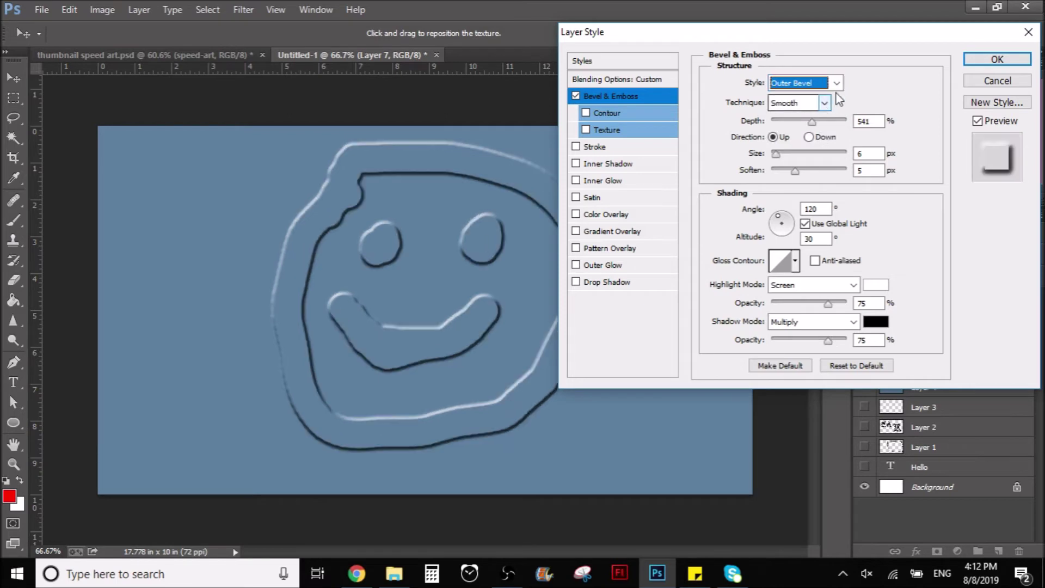
left_click(837, 87)
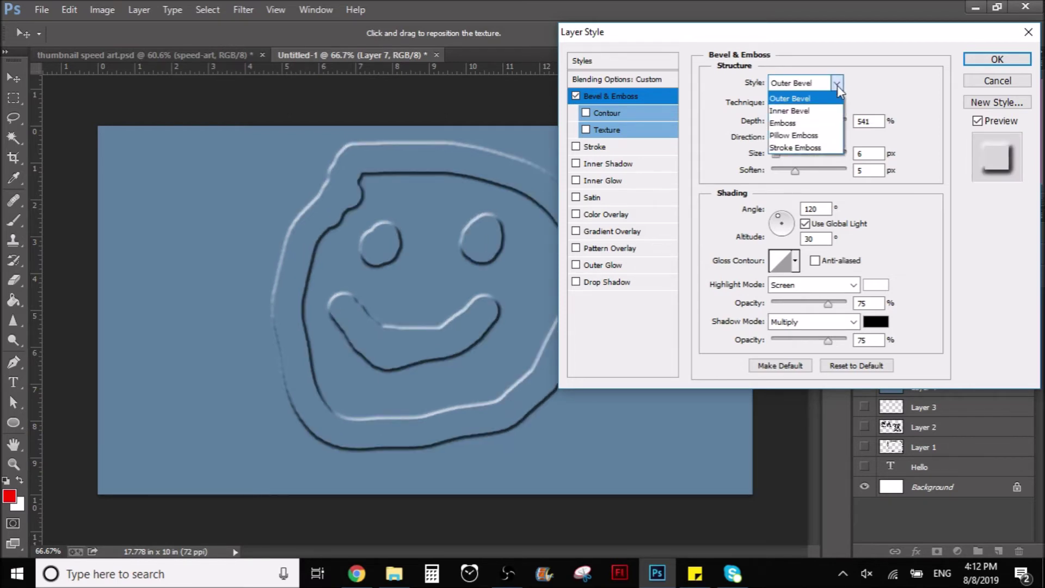
left_click(837, 84)
left_click(837, 84)
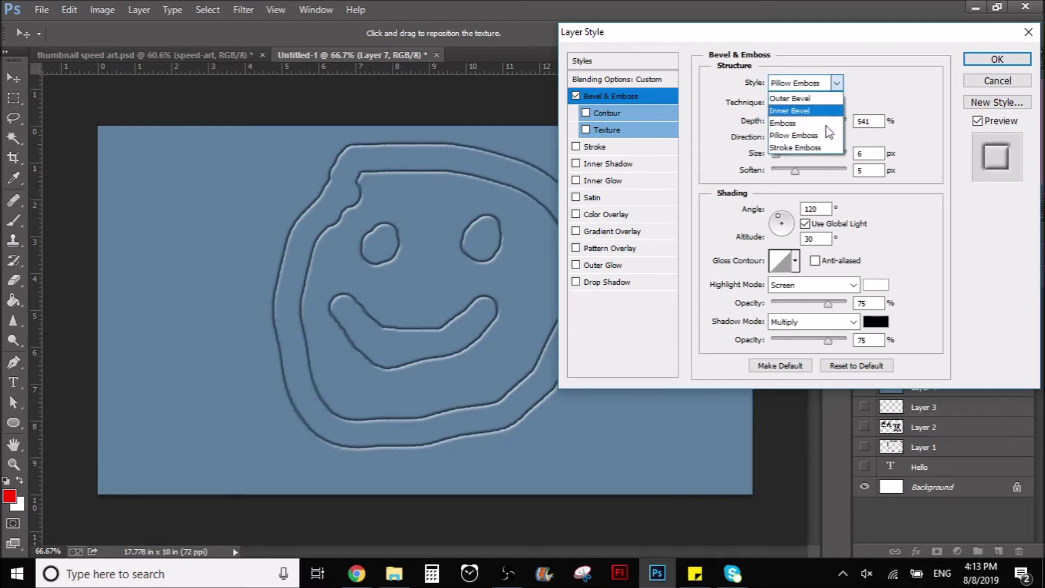
left_click(805, 149)
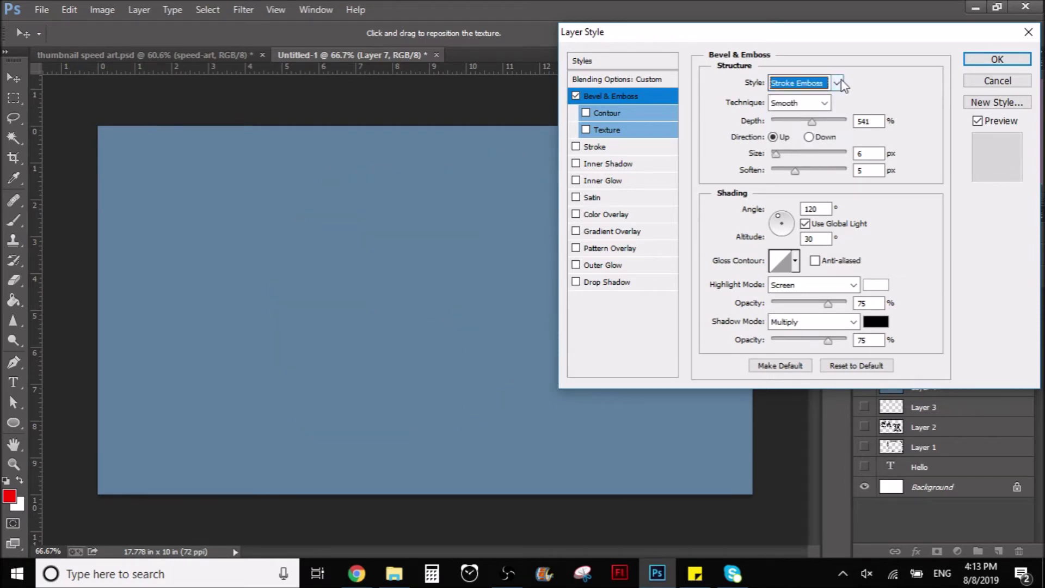
left_click(843, 85)
left_click(807, 138)
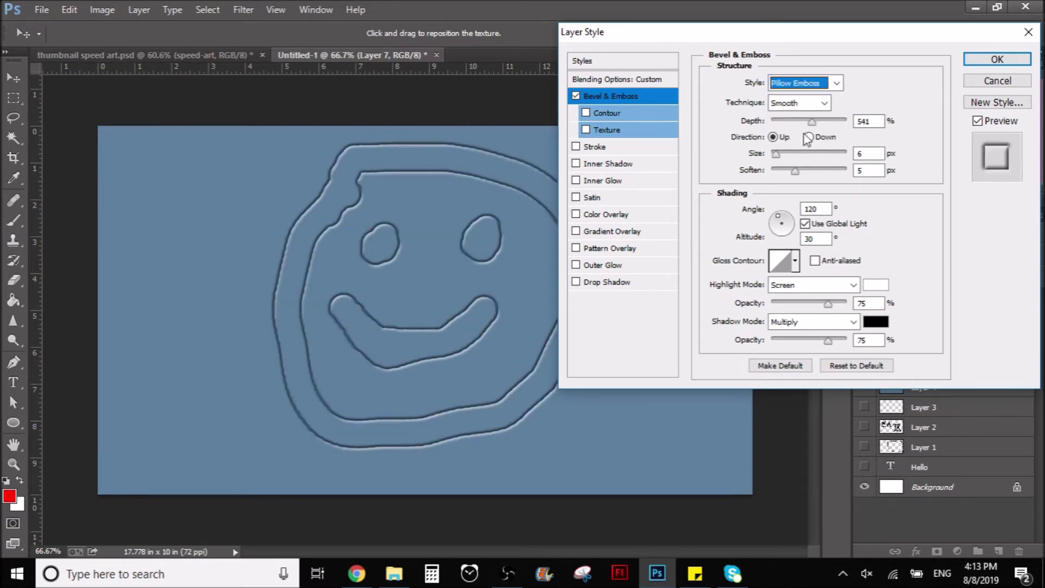
- Try the Emboss, Inner Bevel and Outer Bevel styles in turn
left_click(838, 84)
left_click(819, 124)
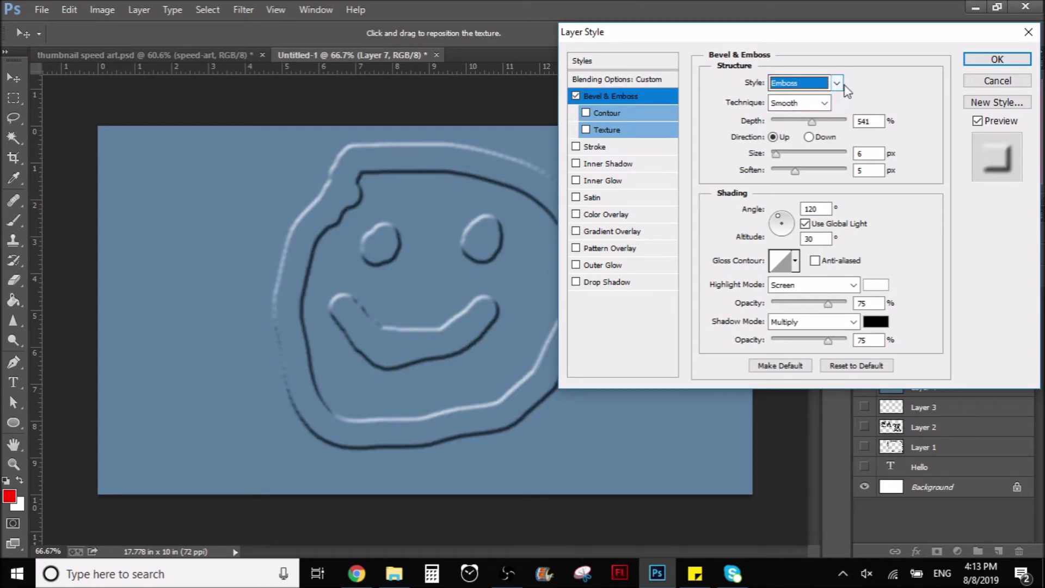
key("Tab")
left_click(840, 87)
left_click(811, 108)
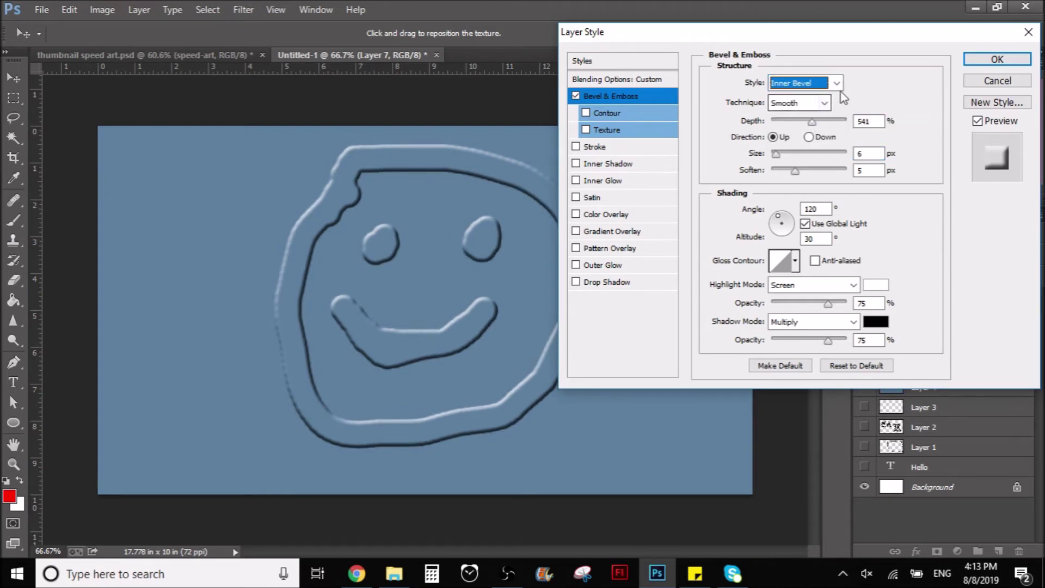
key("Up")
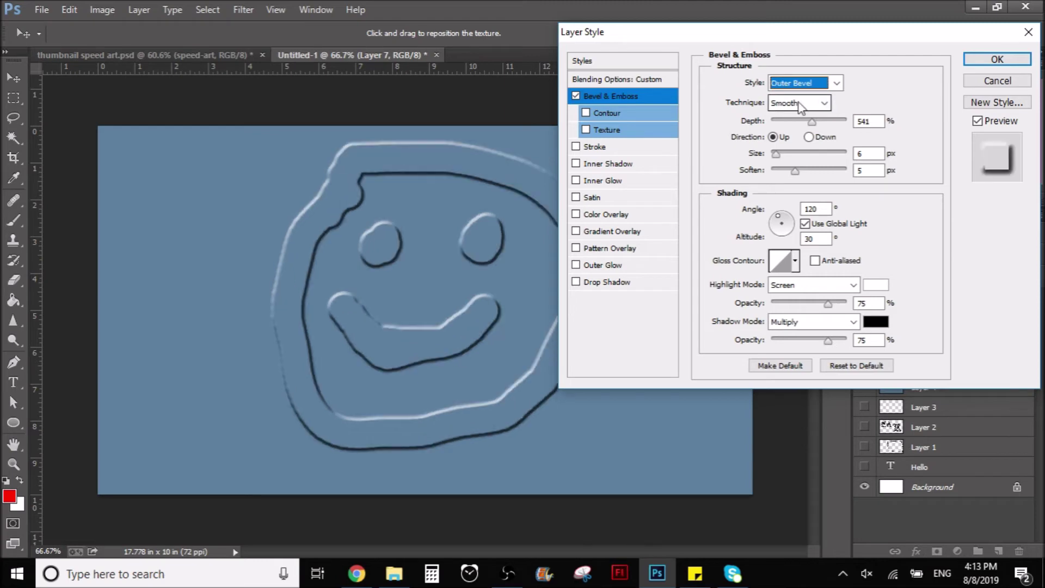
- Settle on Pillow Emboss and add a Contour to the bevel
left_click(832, 87)
left_click(797, 129)
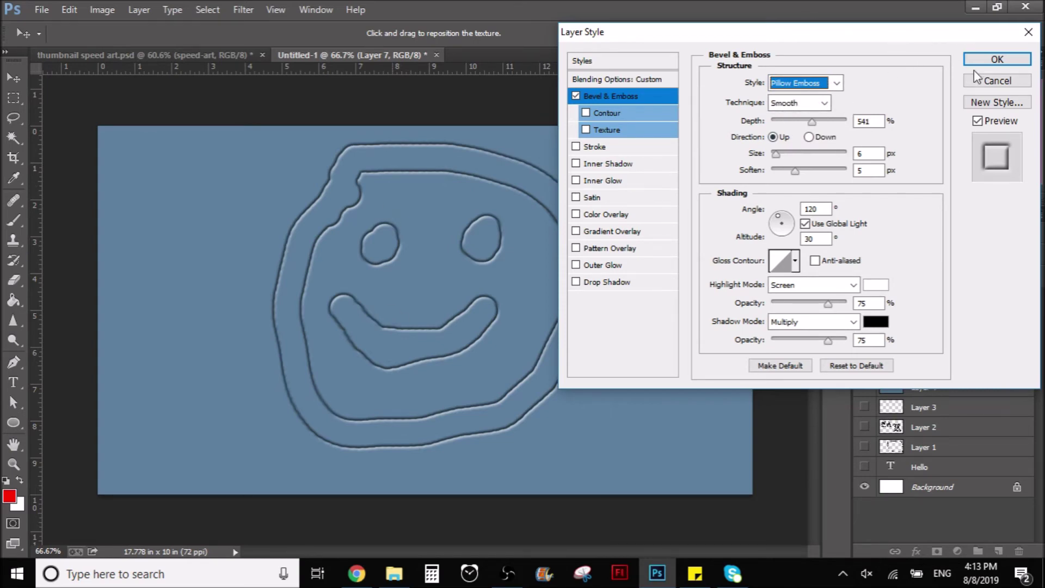
left_click(586, 113)
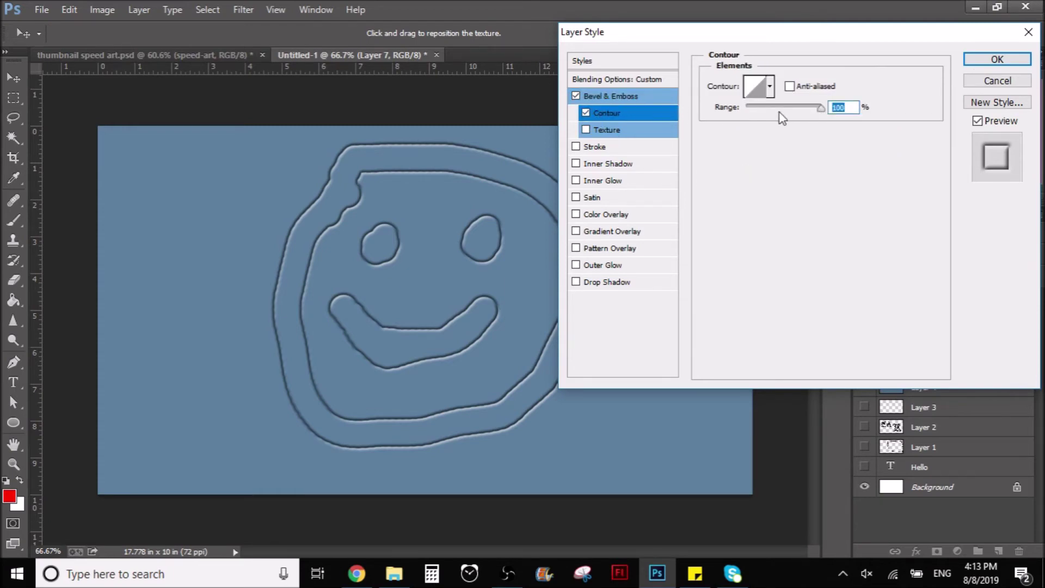
- Try a 24% contour range with a double-peak shape, then turn Contour off
left_click_drag(780, 113, 765, 111)
left_click(769, 87)
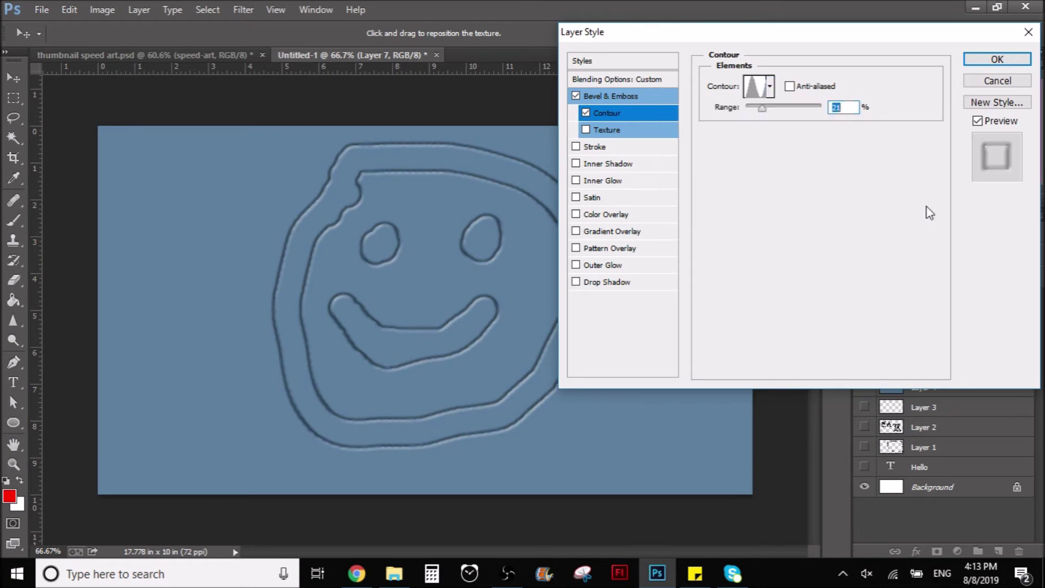
double_click(789, 136)
left_click(586, 113)
- Try a 165% striped texture at depth +318, then remove Texture and confirm the style
left_click(586, 130)
mouse_move(798, 131)
left_mouse_down()
mouse_move(769, 137)
mouse_move(796, 136)
mouse_move(781, 134)
left_mouse_up()
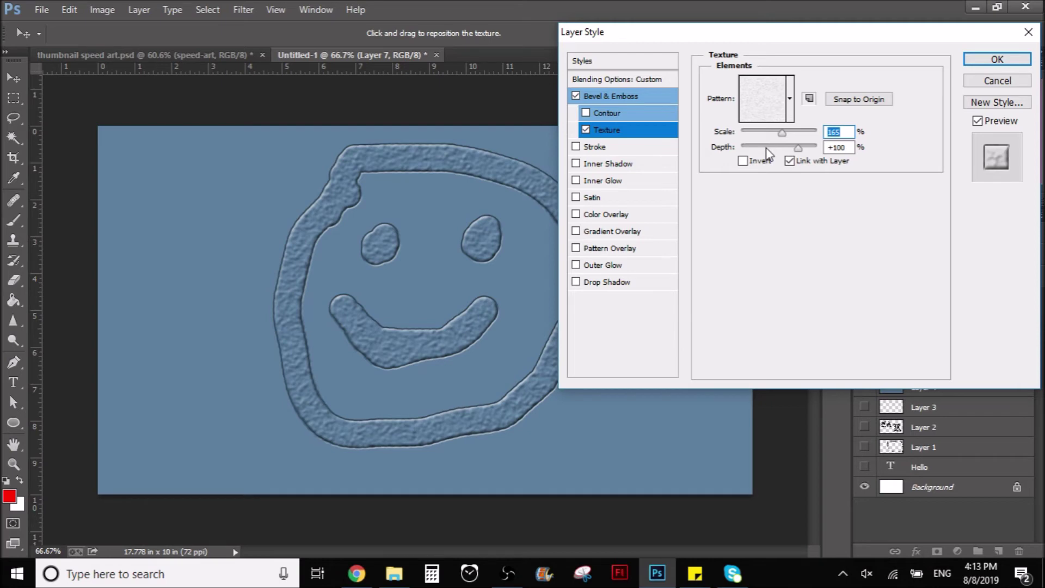
left_click(789, 99)
left_click(686, 143)
left_click(758, 291)
left_click_drag(798, 147, 803, 147)
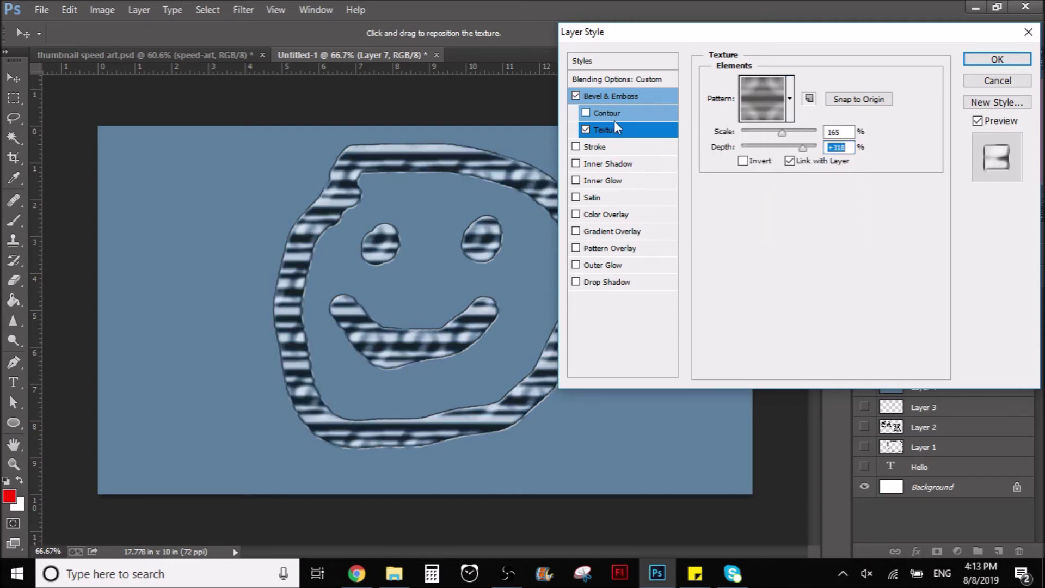
left_click(586, 129)
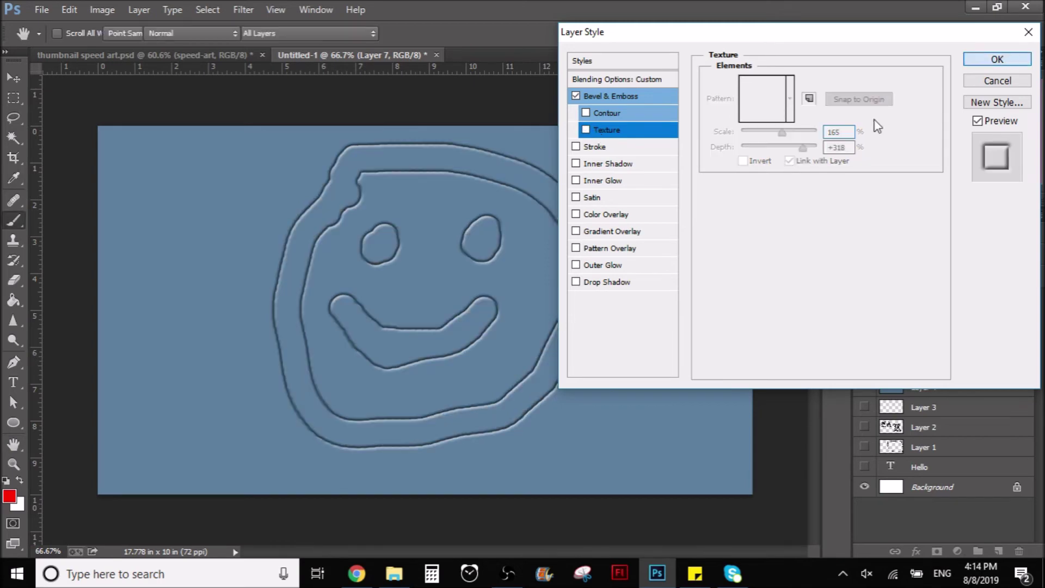
key("Return")
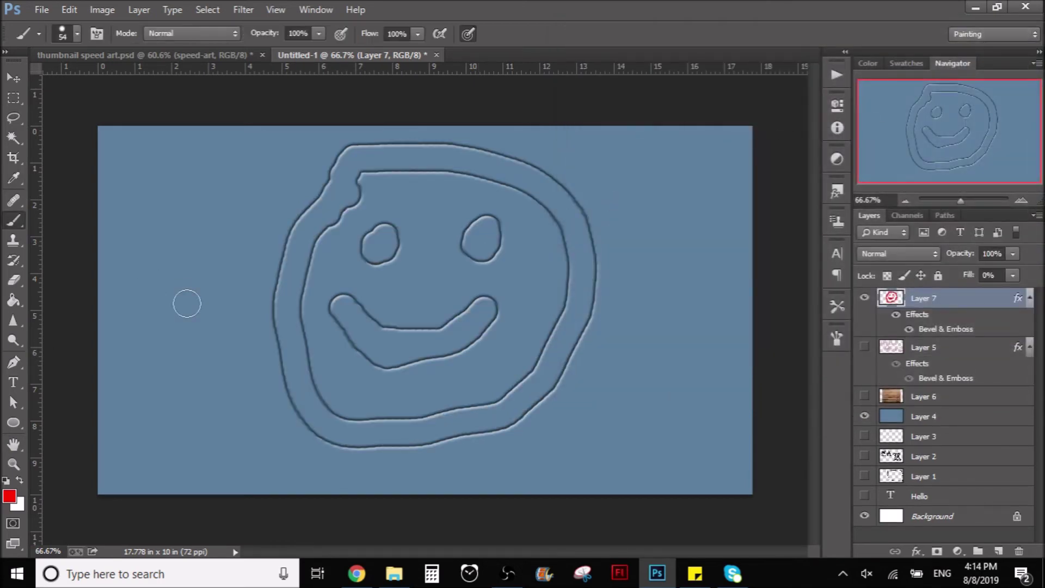
- Shrink the brush to 25 px and paint a zigzag body with legs beside the smiley
key("bracketleft")
key("bracketleft")
key("bracketleft")
key("bracketleft")
key("bracketleft")
key("bracketleft")
mouse_move(242, 172)
left_mouse_down()
mouse_move(182, 373)
mouse_move(194, 434)
mouse_move(236, 459)
left_mouse_up()
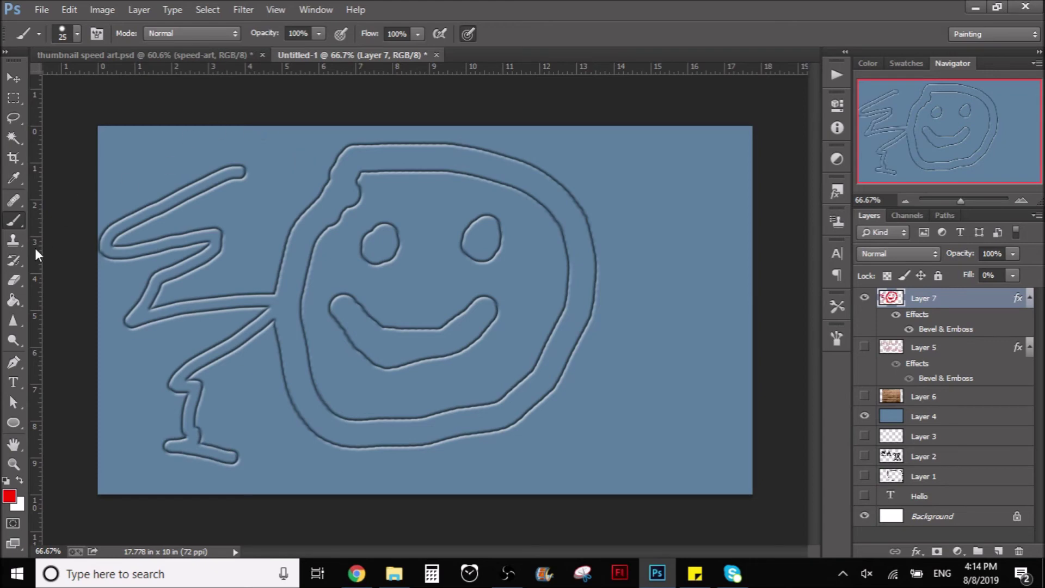
left_click(21, 277)
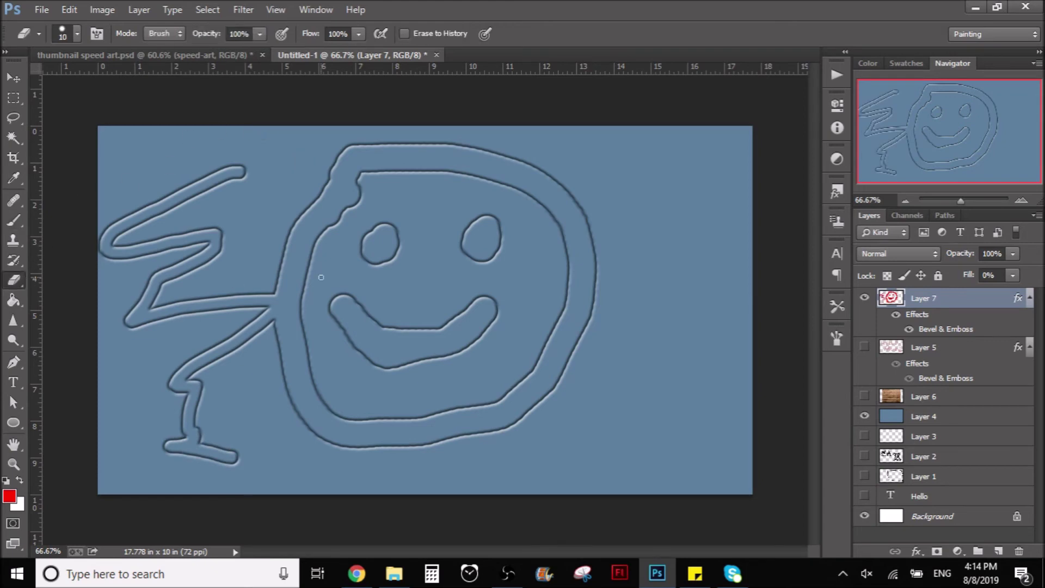
- Clear the old zigzag drawing from Layer 7 by selecting all and deleting
key("m")
key("ctrl+a")
key("Delete")
key("ctrl+d")
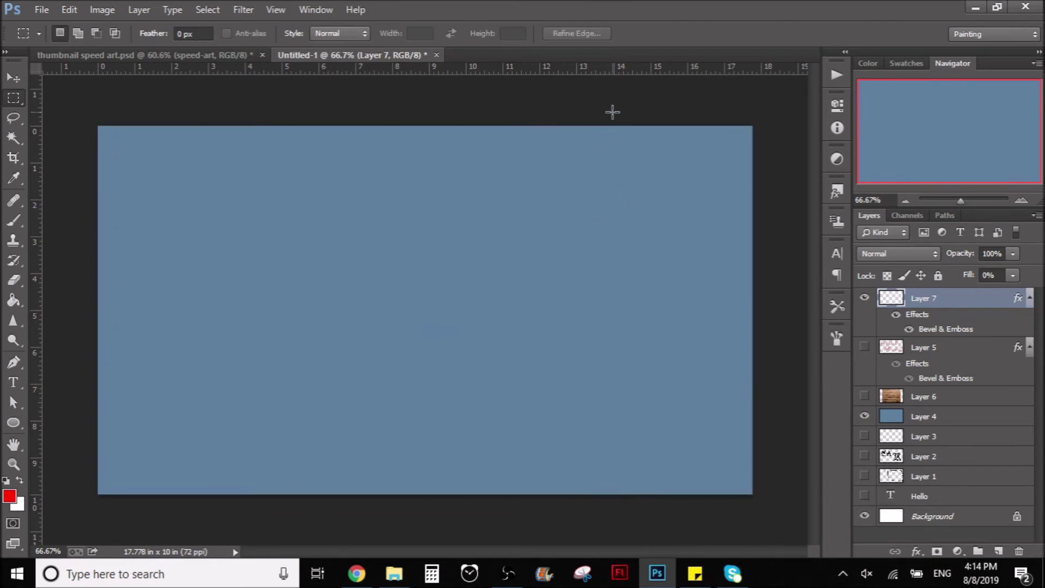
left_click(11, 239)
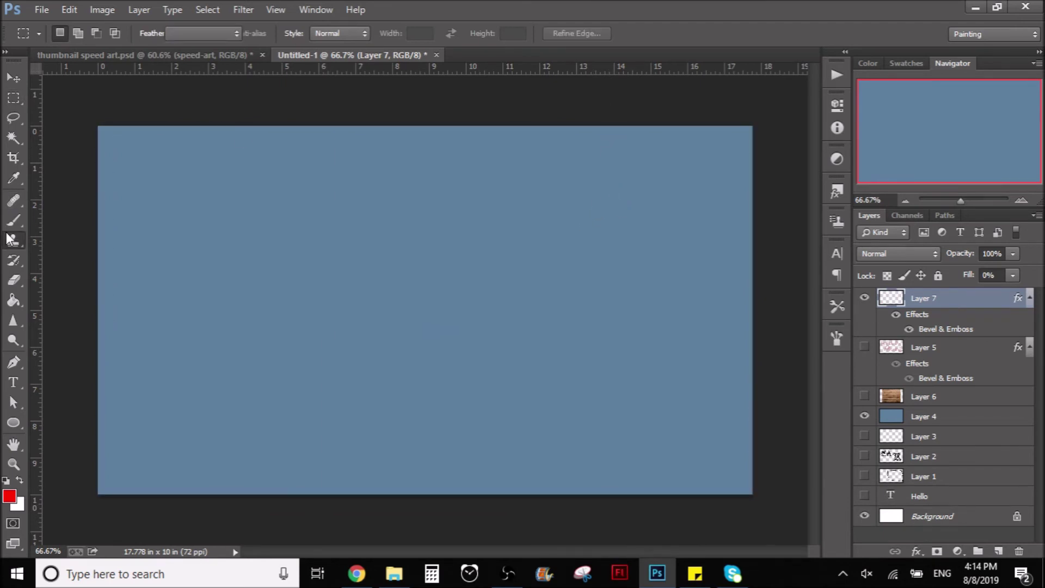
- Paint the letters HELLD on Layer 7 with the Brush, then toggle the emboss effect off and on
key("b")
left_click_drag(166, 174, 163, 281)
left_click_drag(235, 177, 232, 300)
left_click_drag(158, 243, 253, 243)
left_click_drag(354, 193, 318, 272)
left_click_drag(264, 240, 346, 238)
mouse_move(401, 183)
left_mouse_down()
mouse_move(368, 284)
mouse_move(400, 287)
left_mouse_up()
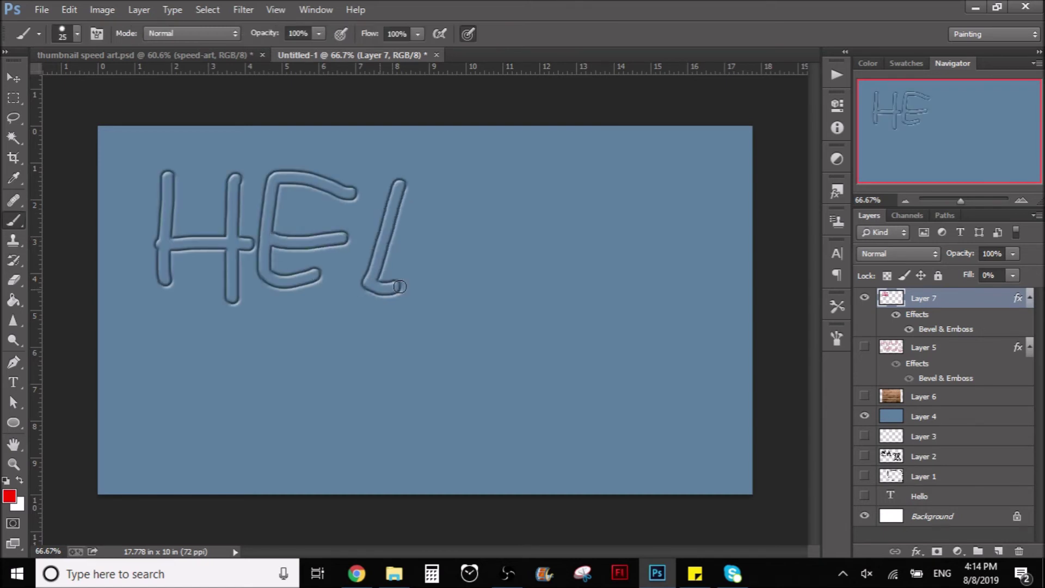
left_click_drag(452, 186, 436, 284)
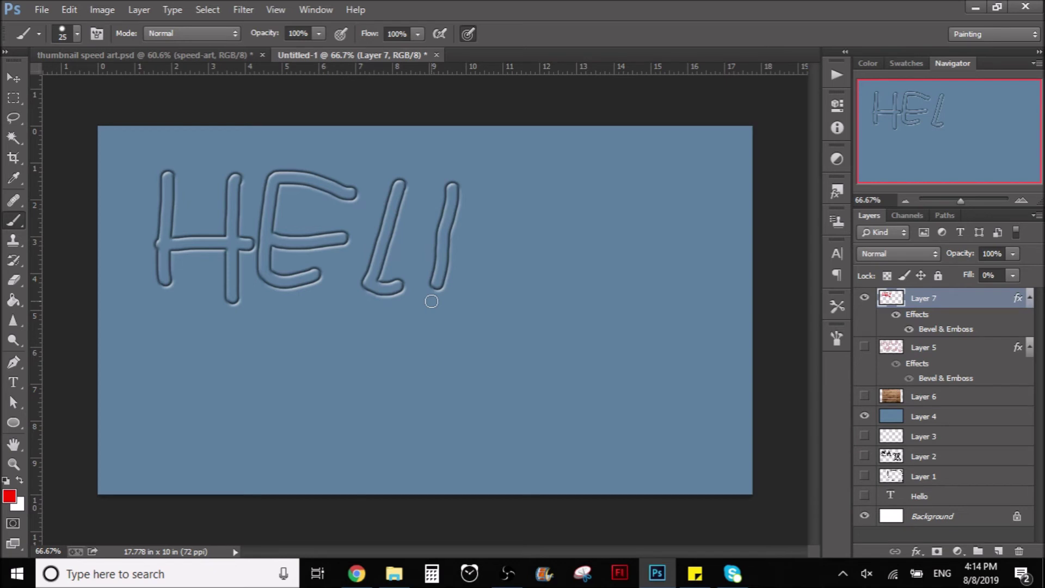
left_click_drag(431, 301, 482, 301)
left_click_drag(526, 194, 514, 320)
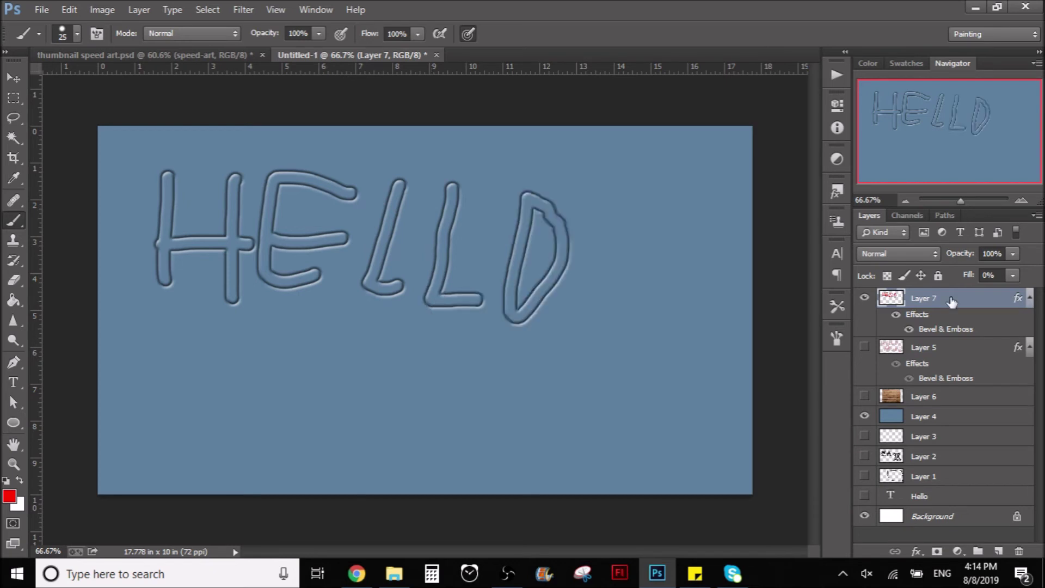
left_click(896, 315)
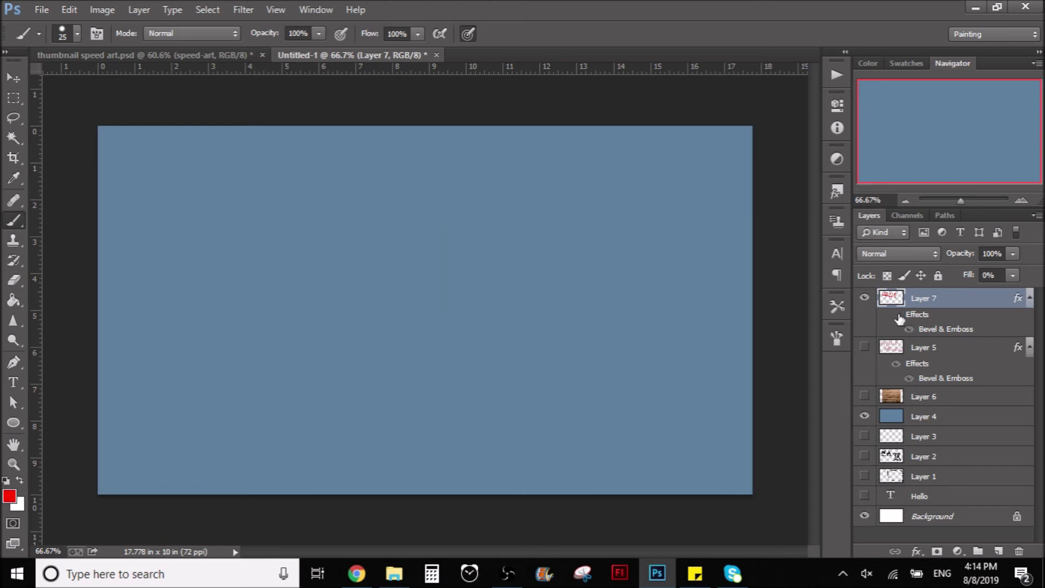
left_click(897, 315)
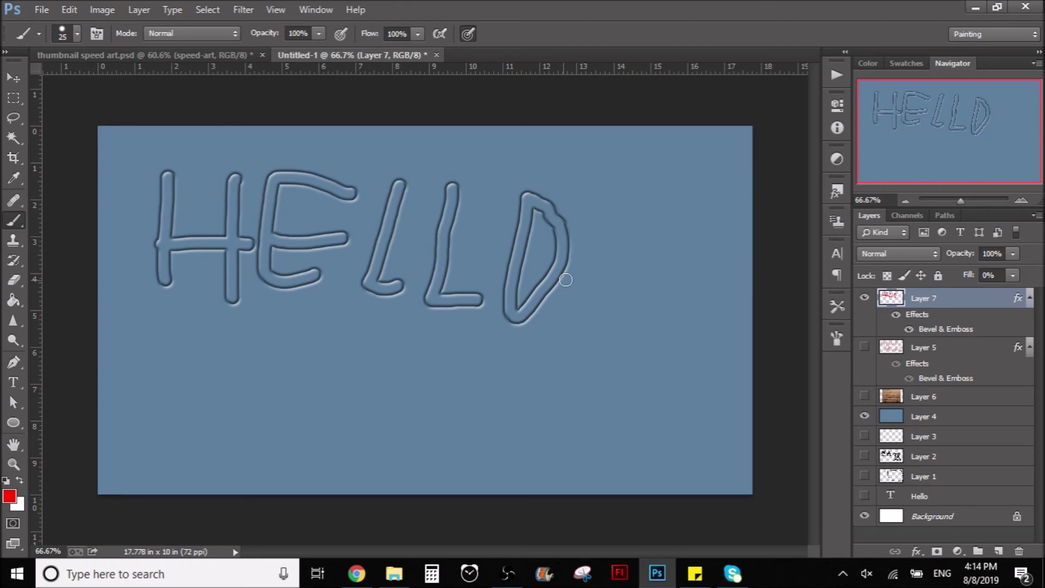
- Paint a smiley face below the letters and make wood texture Layer 6 visible
left_click_drag(389, 344, 380, 395)
left_click_drag(423, 353, 428, 411)
mouse_move(345, 416)
left_mouse_down()
mouse_move(369, 448)
mouse_move(512, 390)
left_mouse_up()
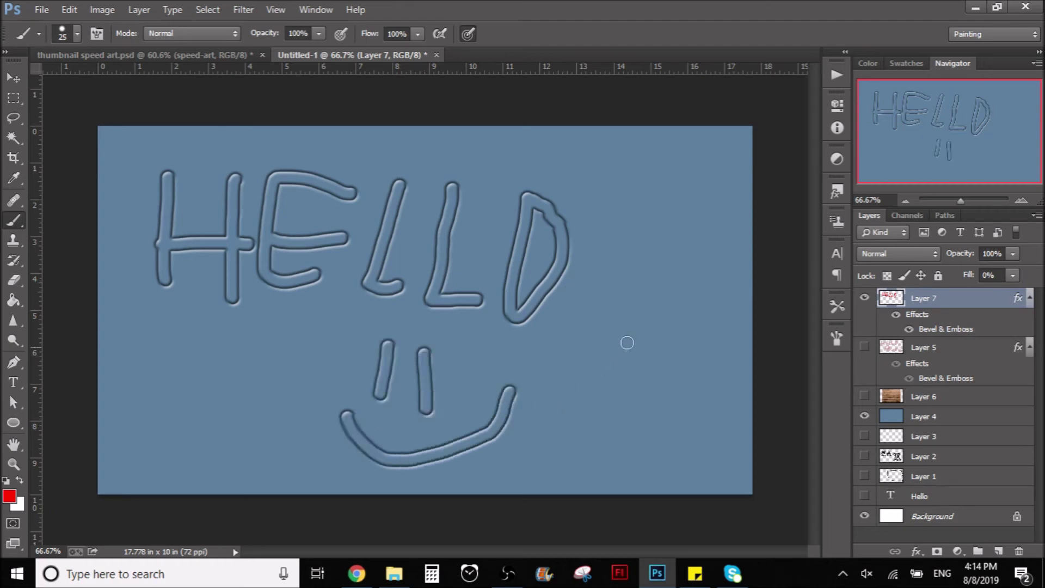
left_click(865, 396)
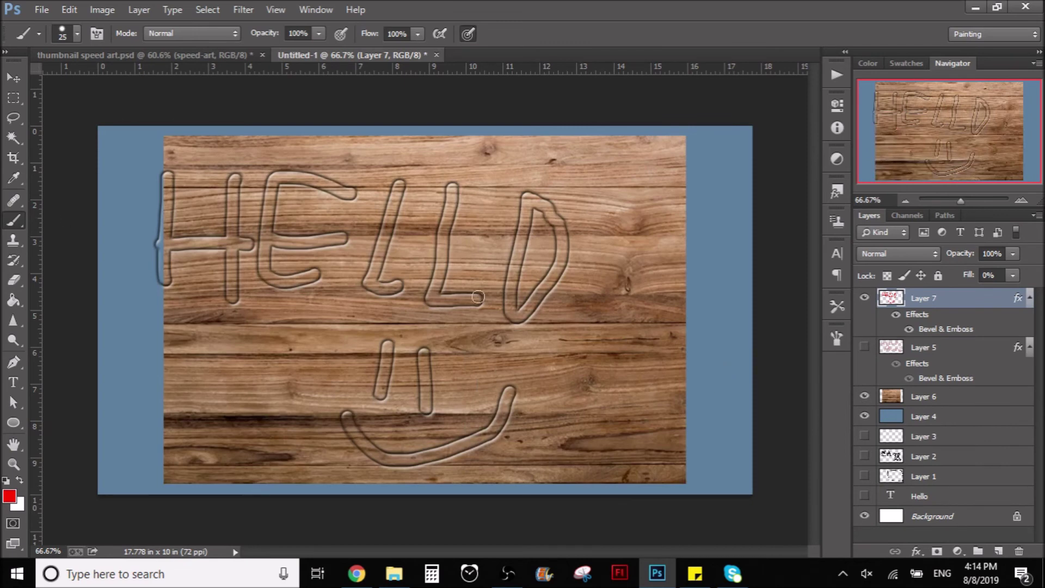
- Scale wood texture Layer 6 to about 124% to fill the canvas, and hide the lettering layer
key("v")
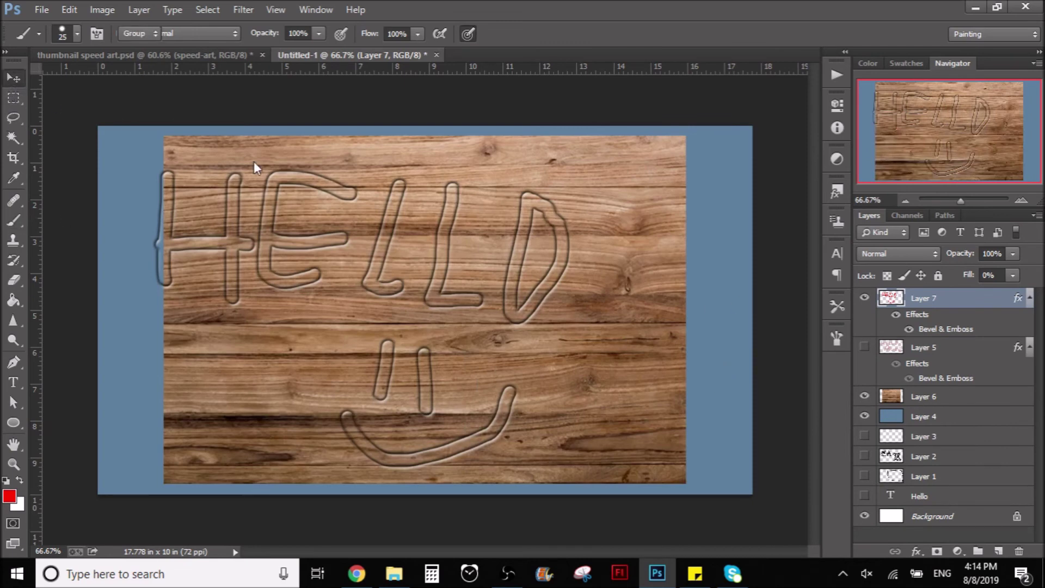
left_click(254, 161)
key("ctrl+t")
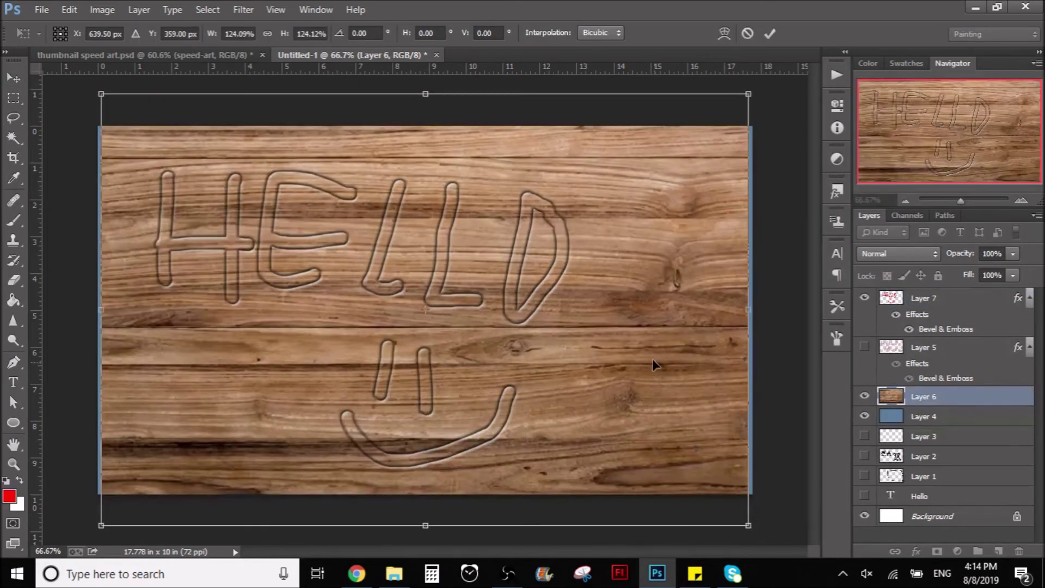
key("Return")
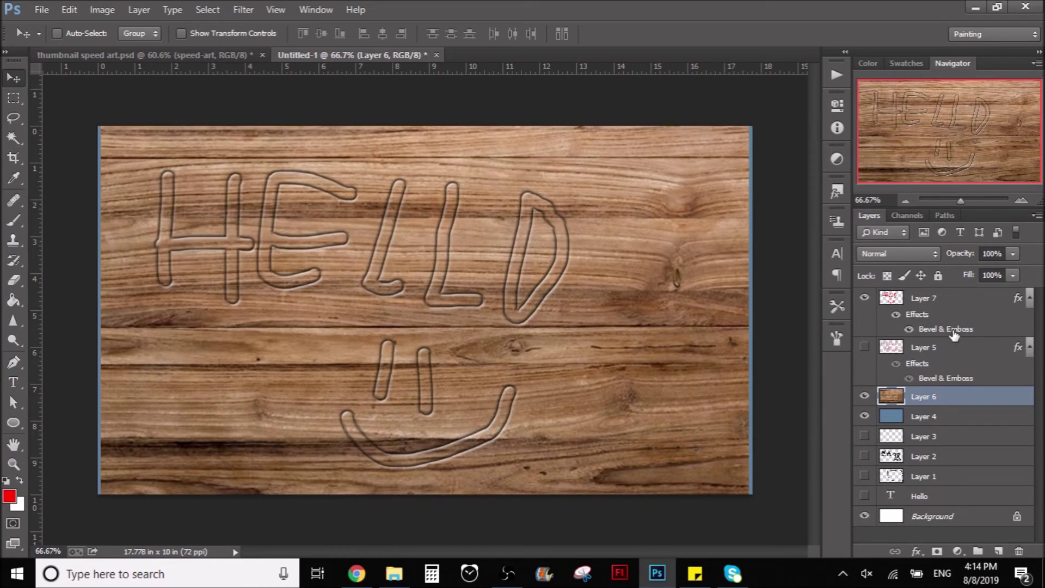
left_click(865, 298)
key("ctrl+shift+alt+n")
- Type the text TUBITUS on the wood canvas with the Type tool
key("t")
left_click(265, 283)
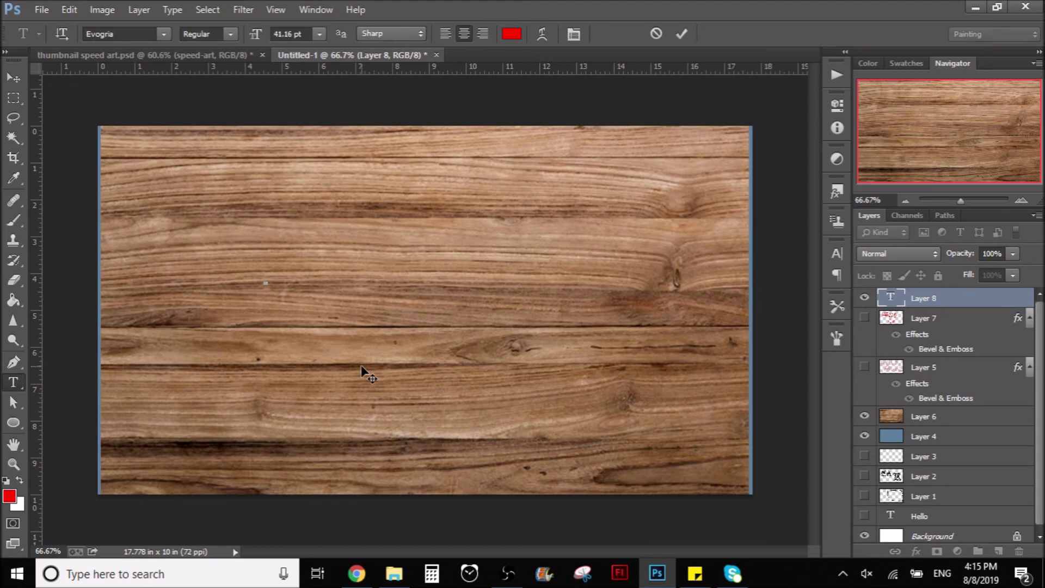
type("TUBITUS")
key("ctrl+Return")
- Move TUBITUS up and scale it to span the middle of the canvas
left_click_drag(261, 275, 569, 430)
key("ctrl+t")
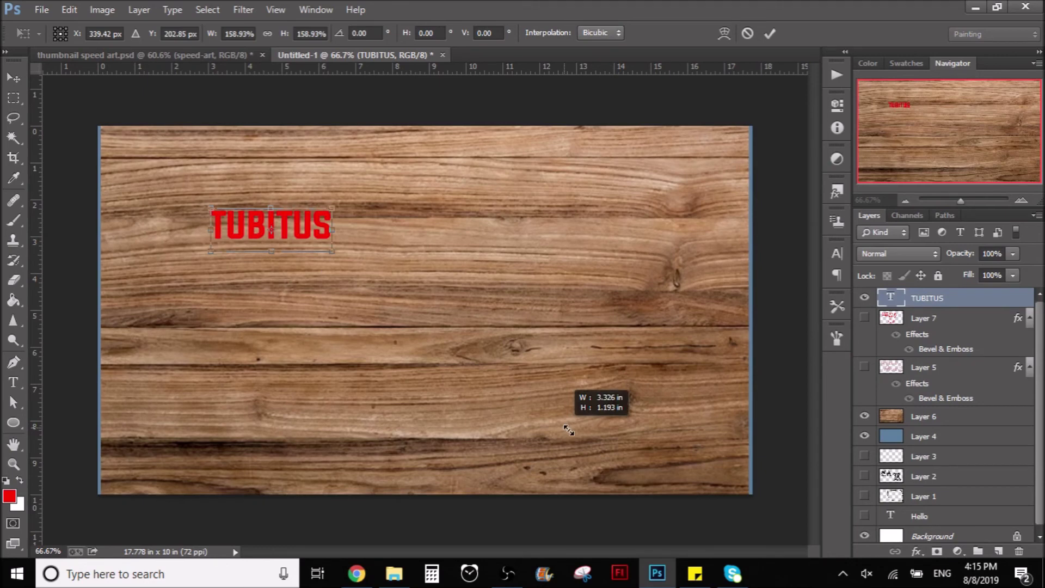
left_click_drag(569, 430, 610, 310)
key("Return")
left_click(967, 322)
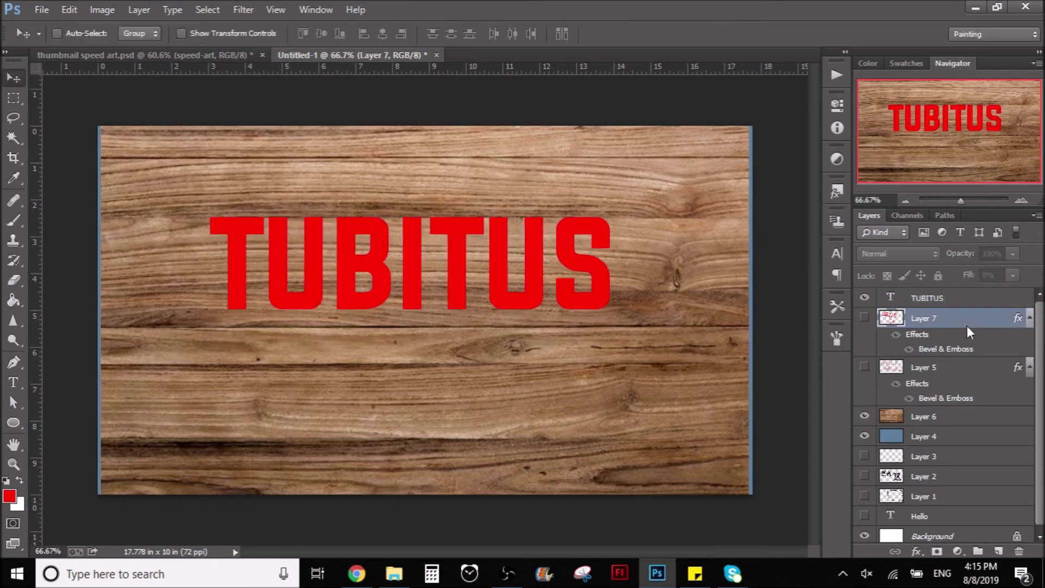
- Copy Layer 7's Bevel & Emboss layer style and paste it onto the TUBITUS layer
right_click(966, 326)
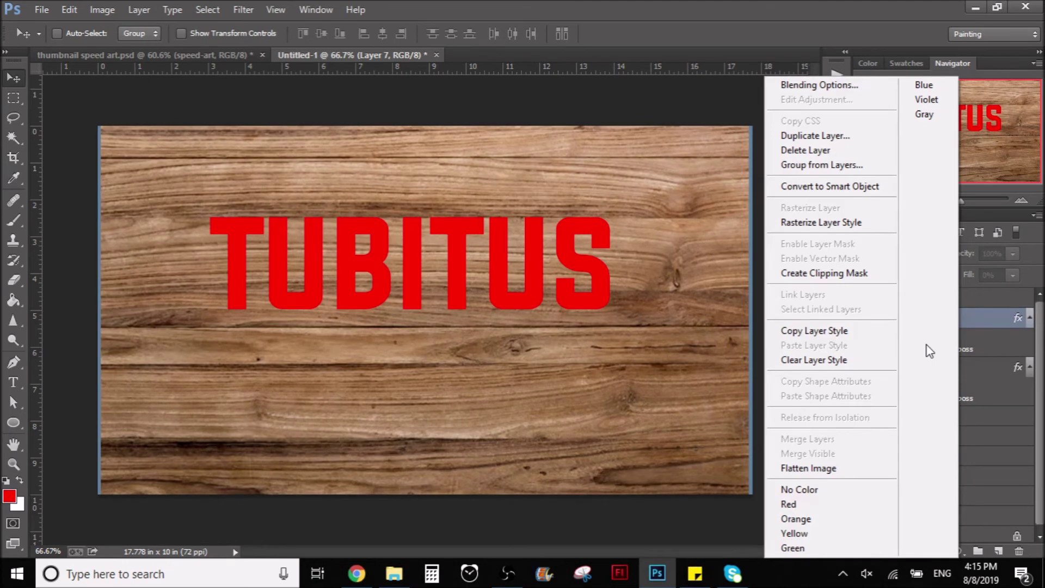
right_click(816, 363)
left_click(811, 530)
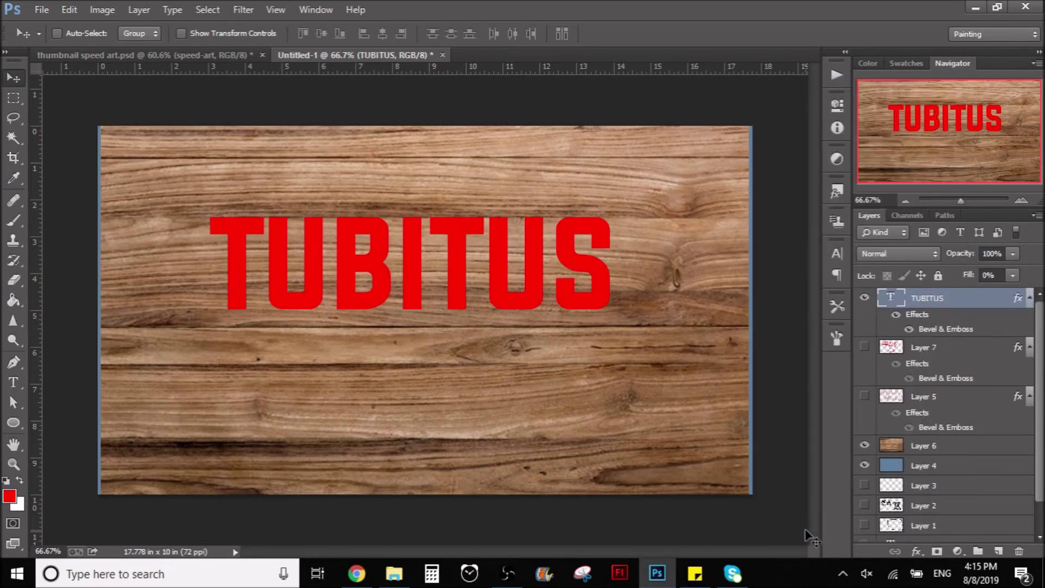
- Move TUBITUS lower and scale it up to about 126%
left_click_drag(479, 284, 475, 327)
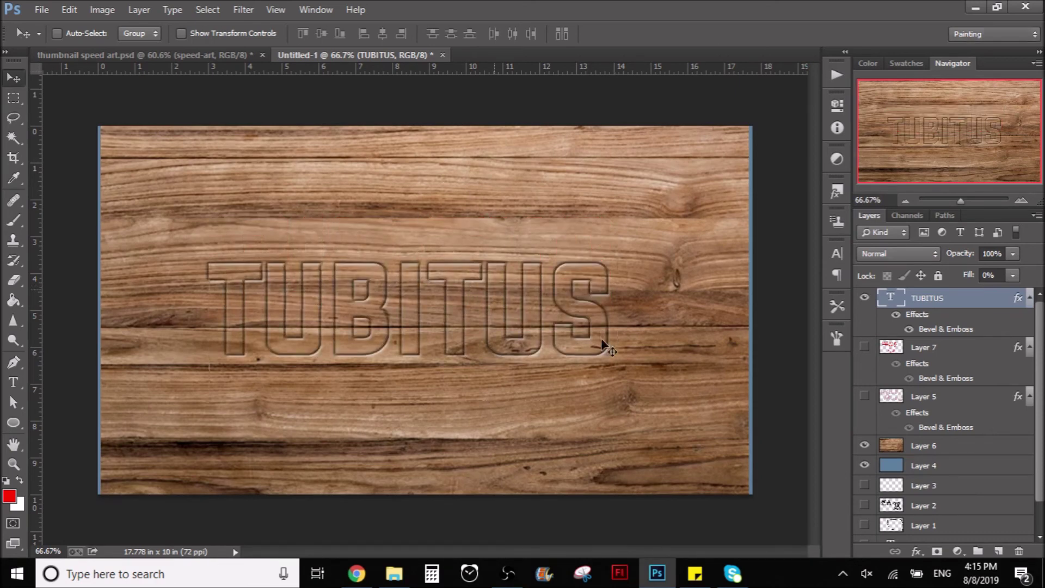
key("ctrl+t")
left_click_drag(615, 399, 661, 443)
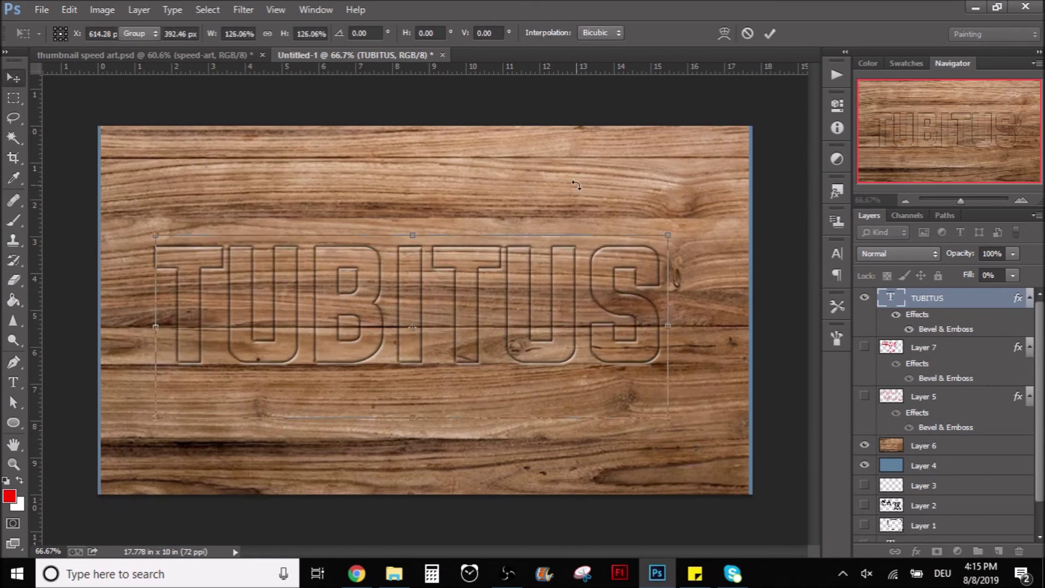
key("Return")
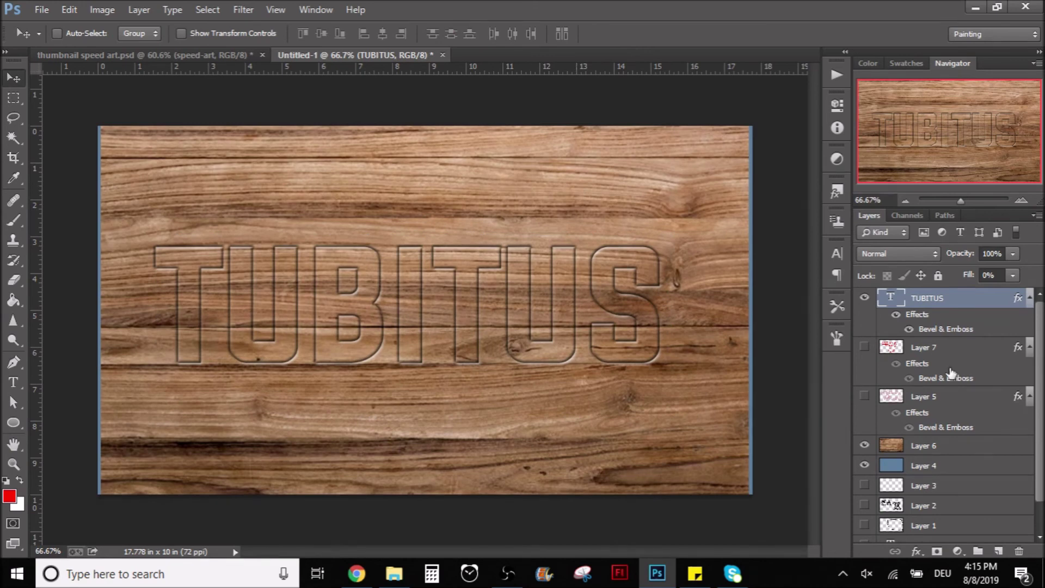
left_click(837, 191)
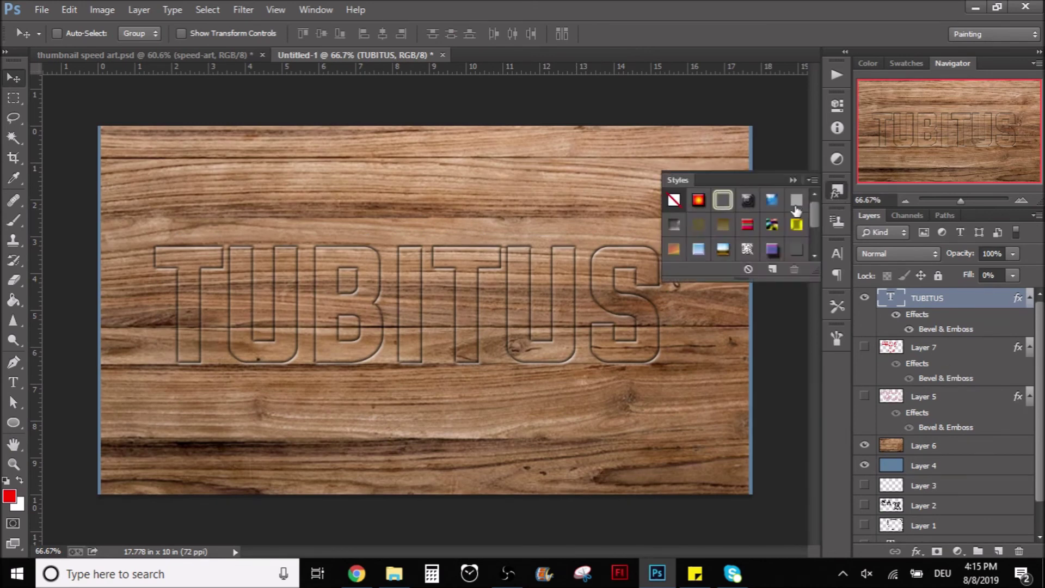
- Save TUBITUS's carved emboss effect as a new style named 'Embo' in the Styles panel
left_click_drag(815, 219, 814, 246)
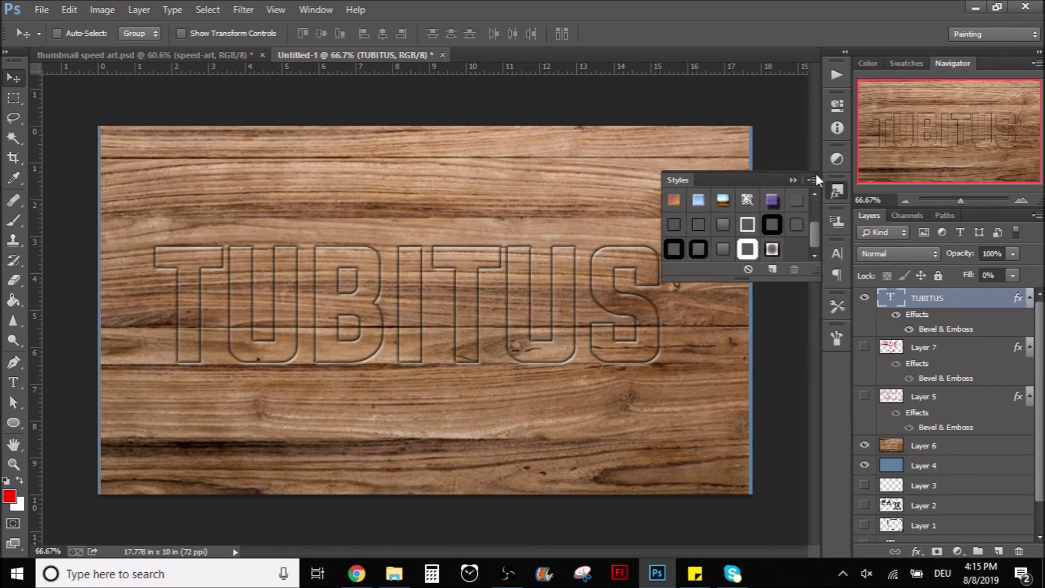
left_click(837, 191)
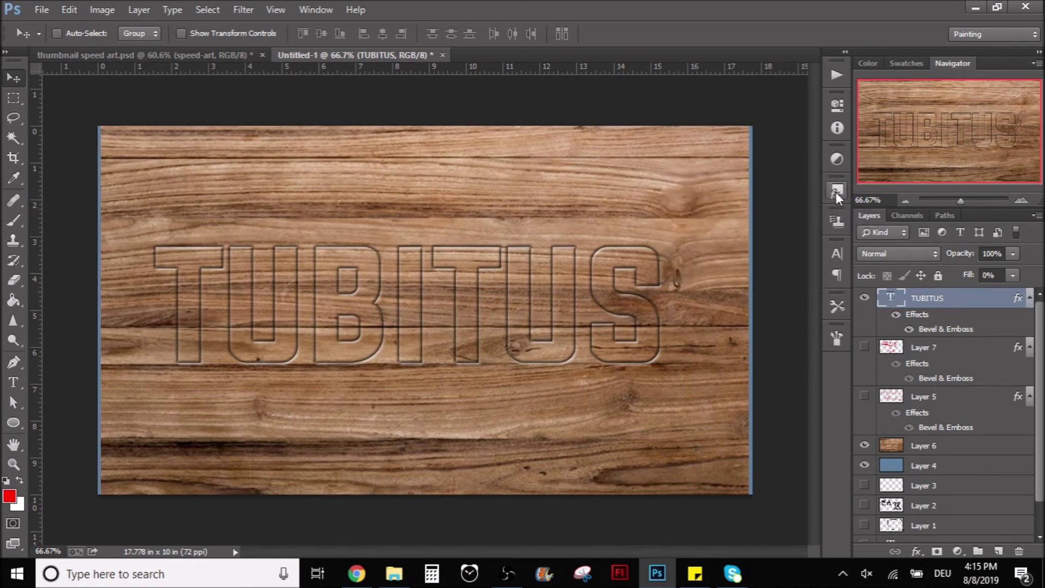
left_click(837, 192)
left_click(772, 269)
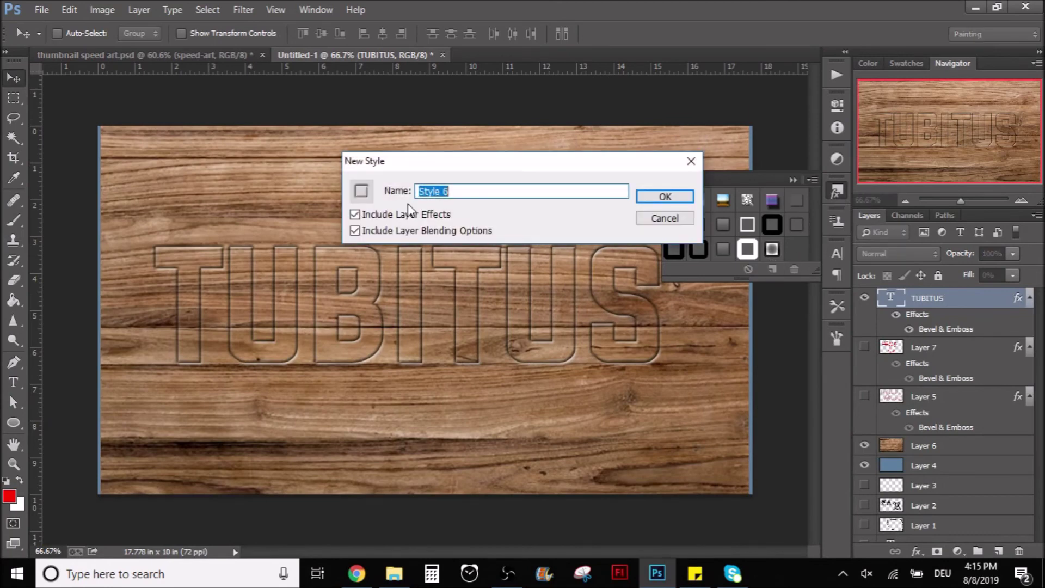
type("Embo")
key("Return")
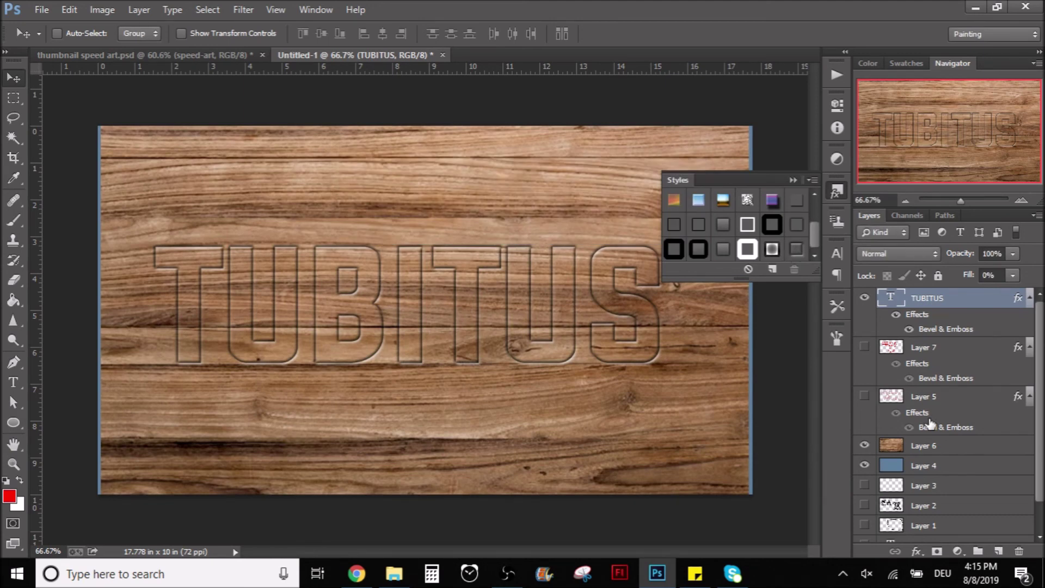
- Move Layer 2 to the top and show it, hide TUBITUS, and apply the Embo style
left_click_drag(931, 423, 928, 294)
left_click(864, 298)
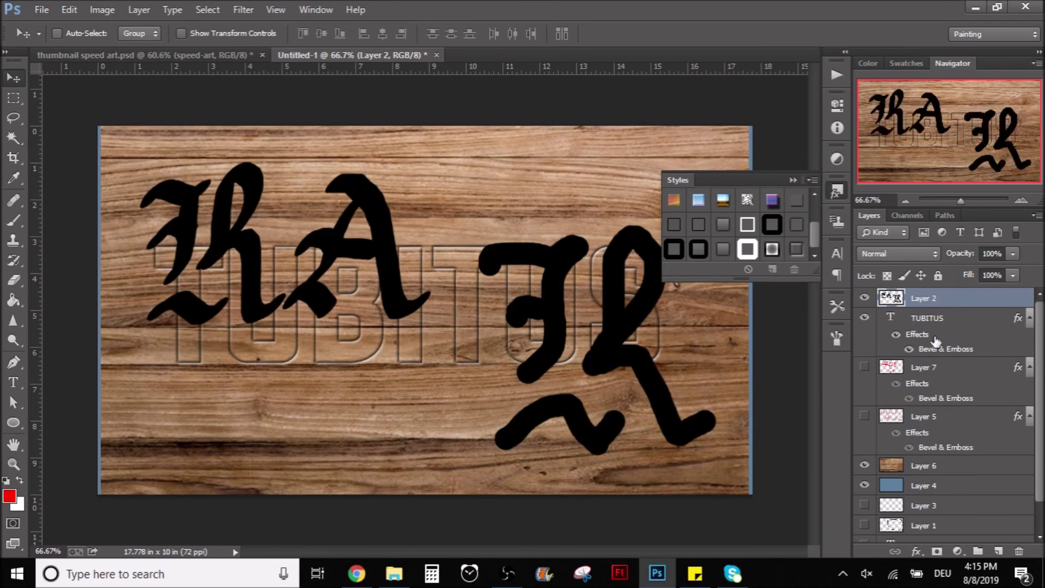
left_click(865, 318)
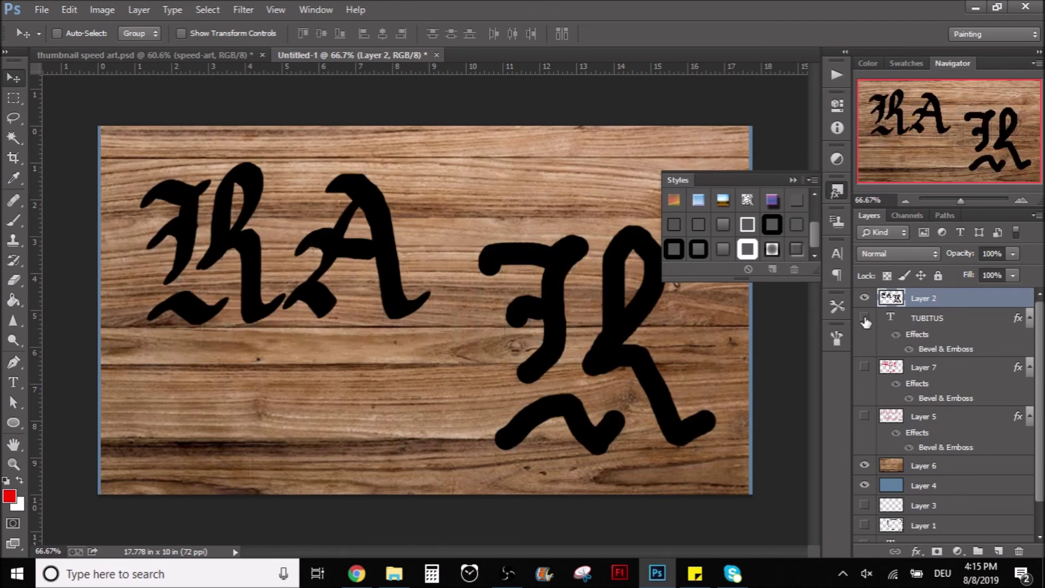
left_click(796, 250)
left_click(800, 186)
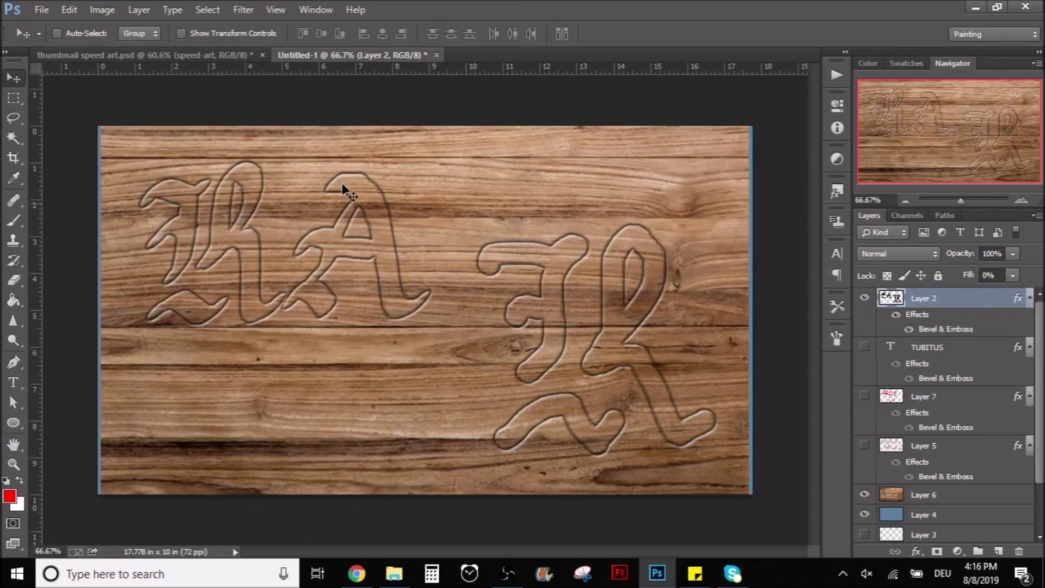